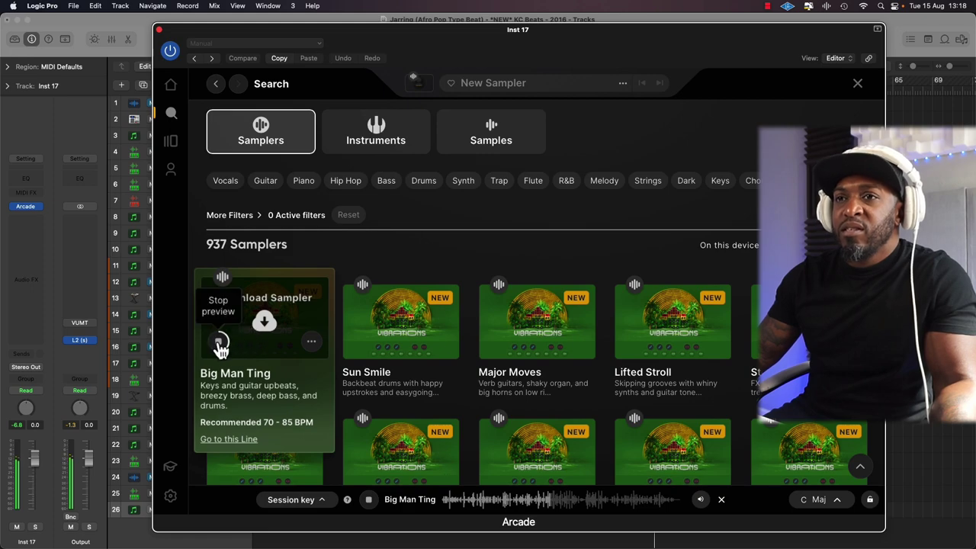
- Stop the Big Man Ting preview, audition the Sun Smile sampler and browse more of the sampler search results
{"action": "left_click", "coordinate": [219, 345]}
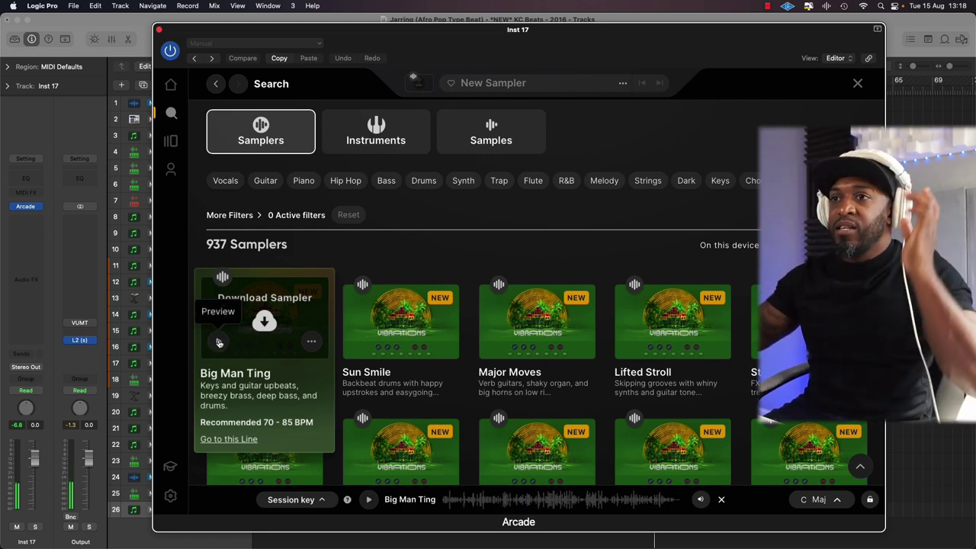
{"action": "left_click", "coordinate": [354, 341]}
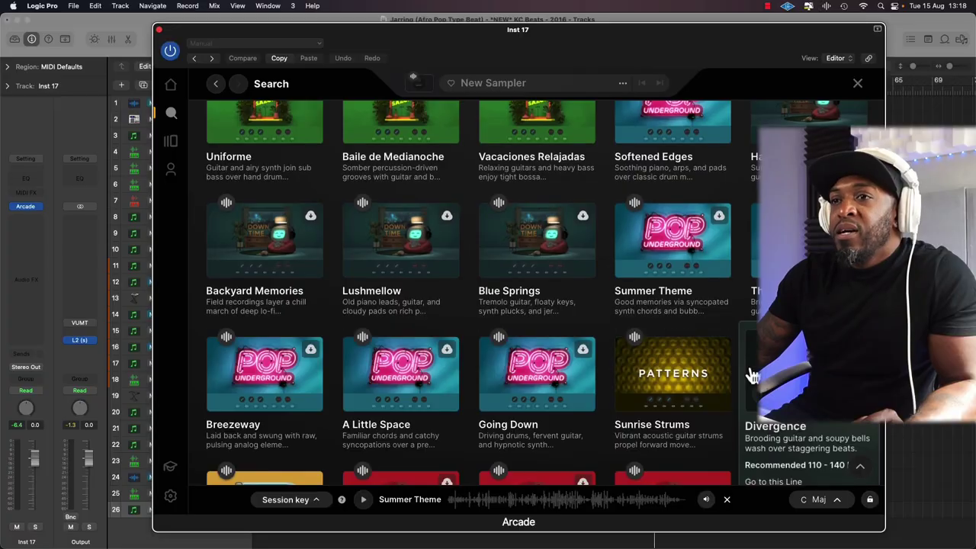
{"action": "scroll", "coordinate": [753, 374], "scroll_direction": "down", "scroll_amount": 3}
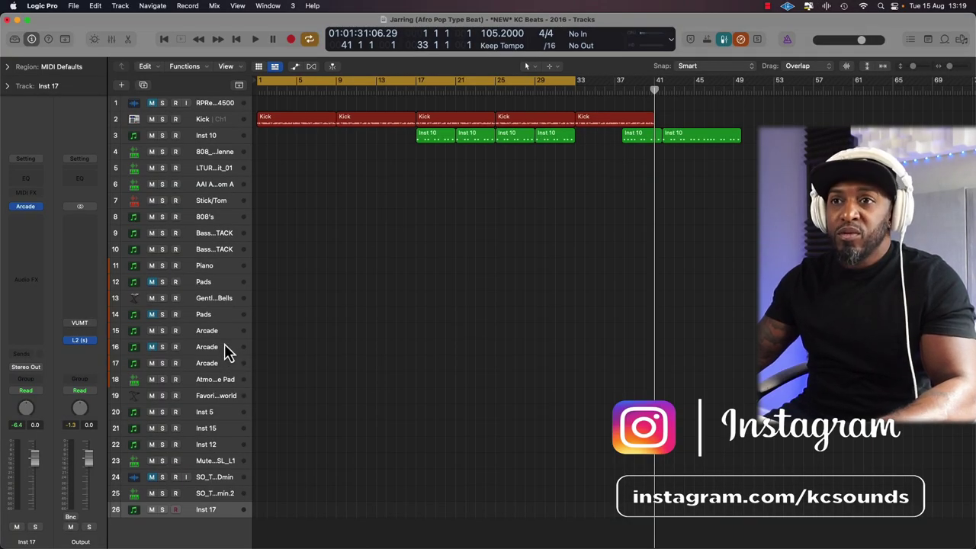
- Open the Arcade instrument on track 17 and reposition its plug-in window
{"action": "left_click", "coordinate": [219, 331]}
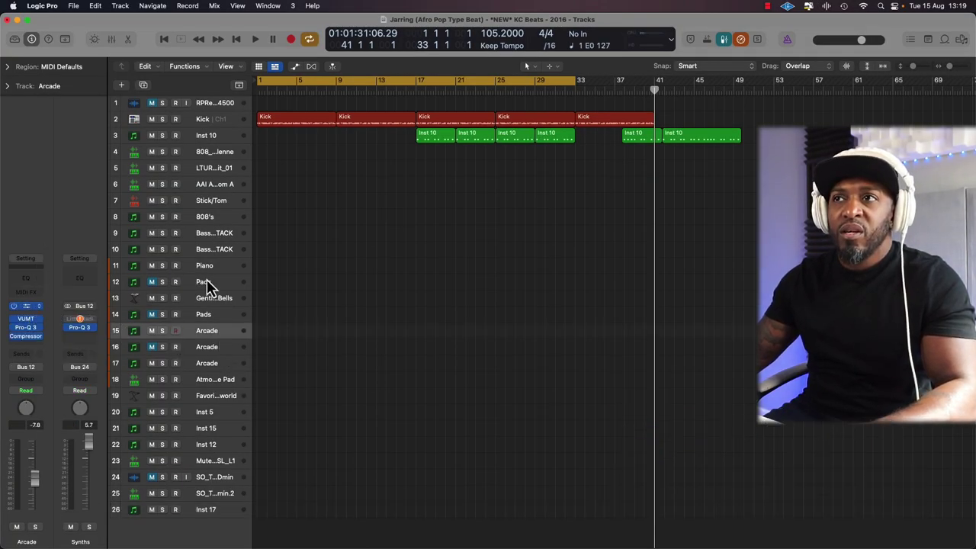
{"action": "key", "text": "v"}
{"action": "left_click", "coordinate": [249, 47]}
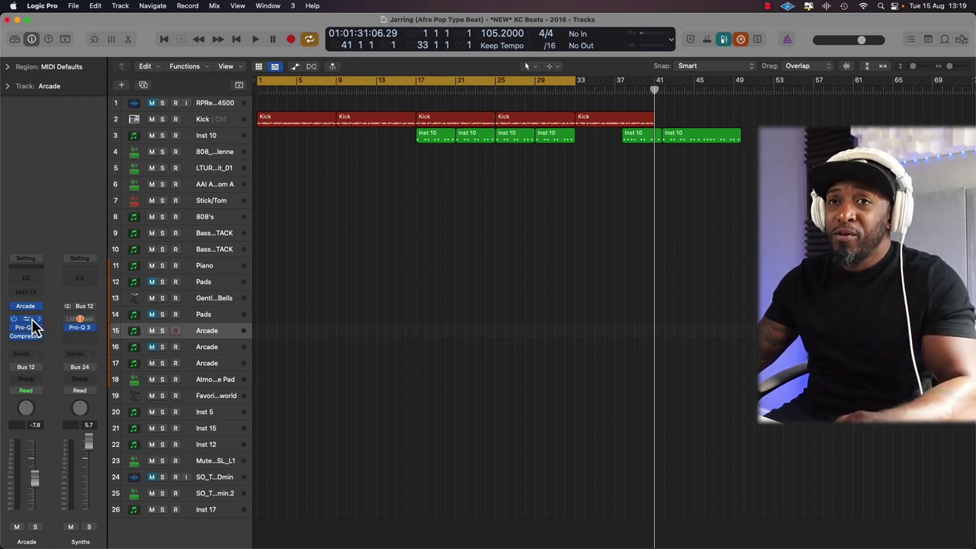
{"action": "left_click", "coordinate": [213, 365]}
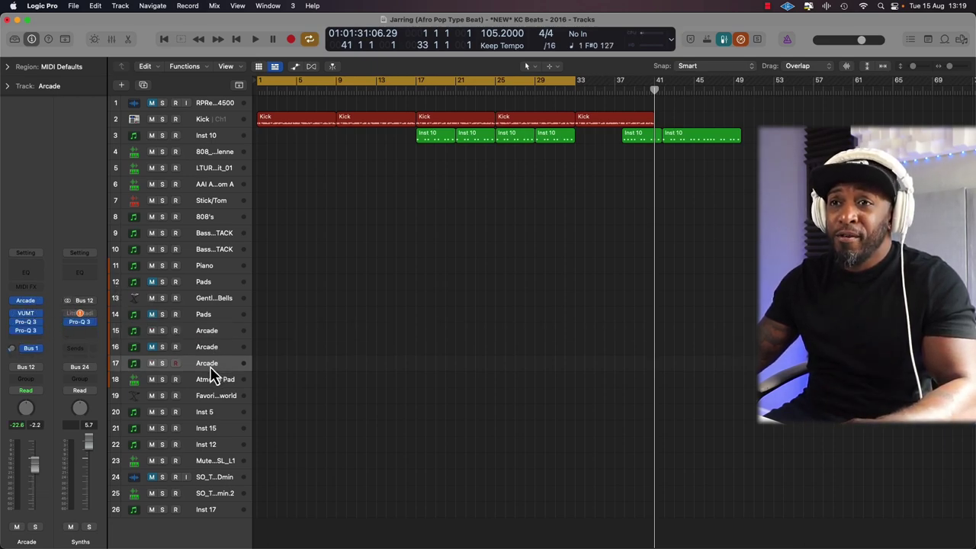
{"action": "left_click", "coordinate": [26, 302]}
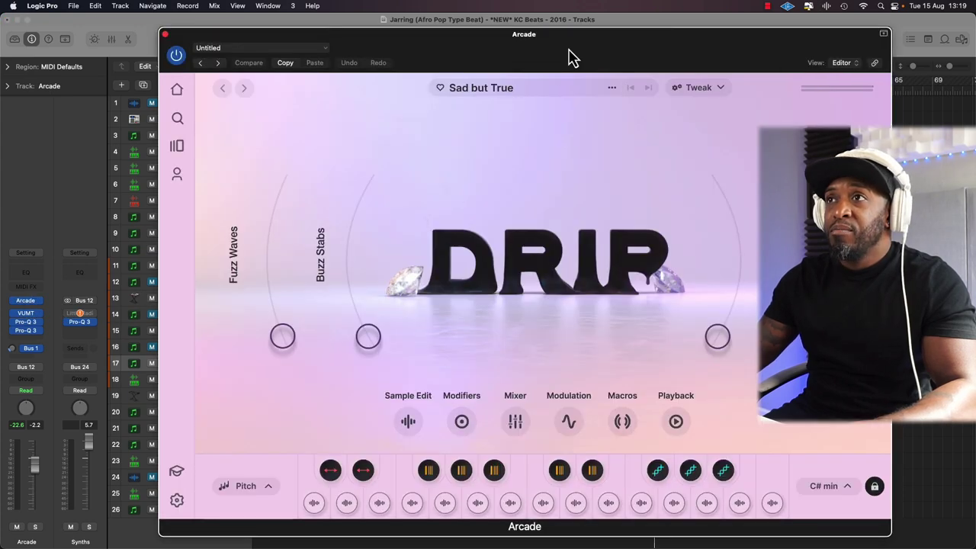
{"action": "left_click_drag", "start_coordinate": [573, 57], "coordinate": [537, 54]}
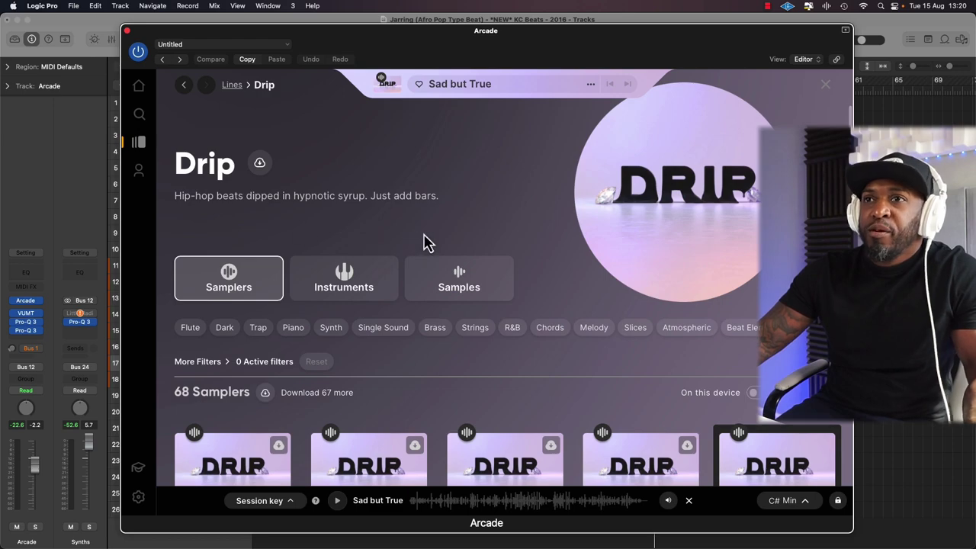
- Audition the Drip line's samplers On the Grind, Circular Path, Sad but True and Patchwork
{"action": "scroll", "coordinate": [358, 297], "scroll_direction": "down", "scroll_amount": 3}
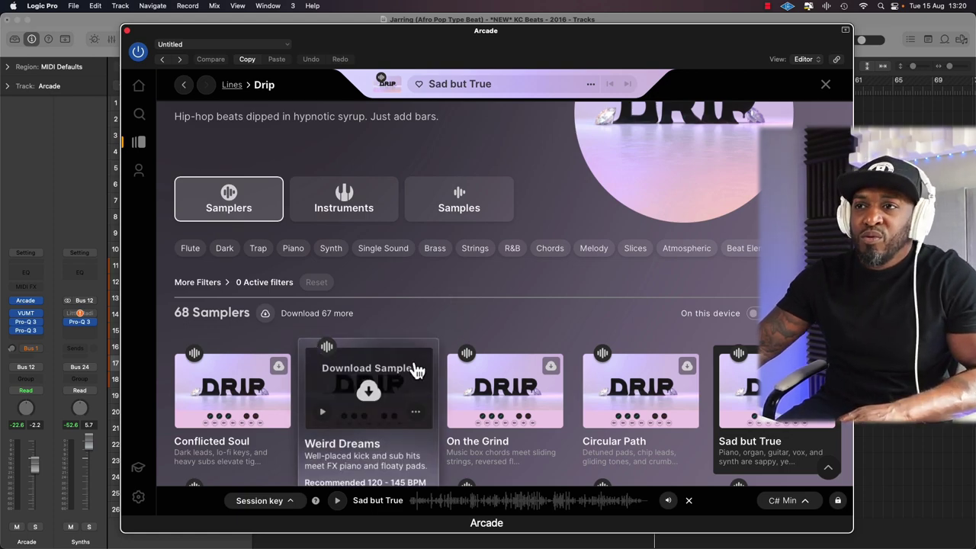
{"action": "scroll", "coordinate": [738, 344], "scroll_direction": "down", "scroll_amount": 3}
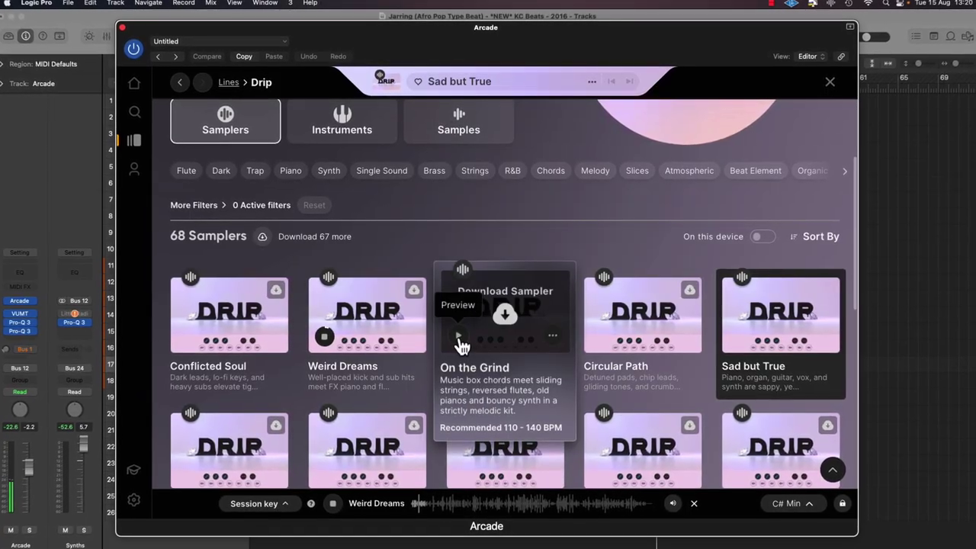
{"action": "left_click", "coordinate": [462, 337]}
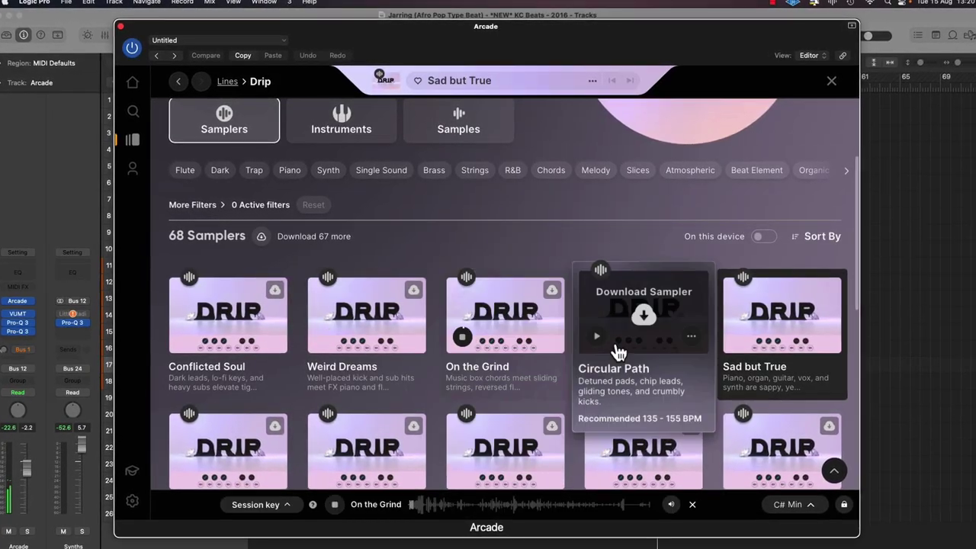
{"action": "left_click", "coordinate": [597, 336]}
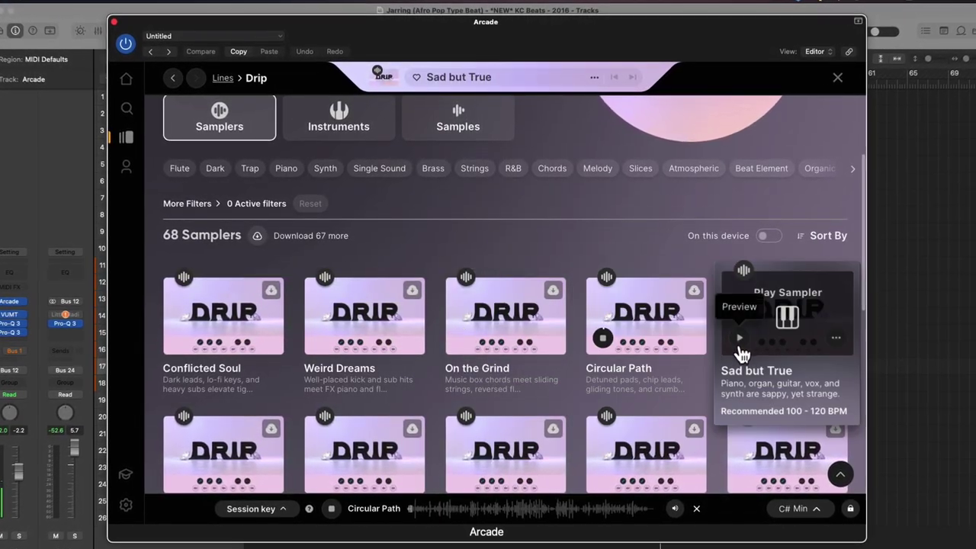
{"action": "left_click", "coordinate": [739, 338]}
{"action": "scroll", "coordinate": [286, 417], "scroll_direction": "down", "scroll_amount": 2}
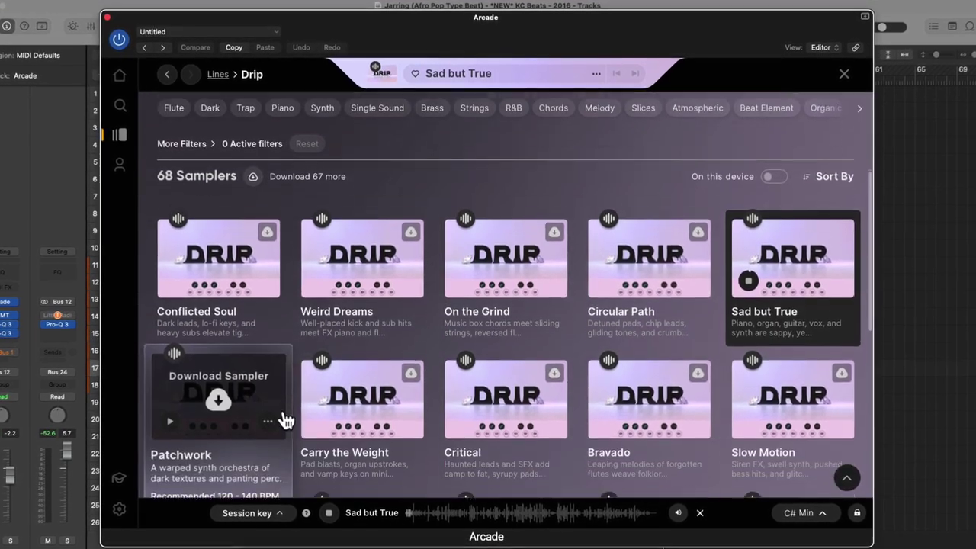
{"action": "left_click", "coordinate": [170, 421]}
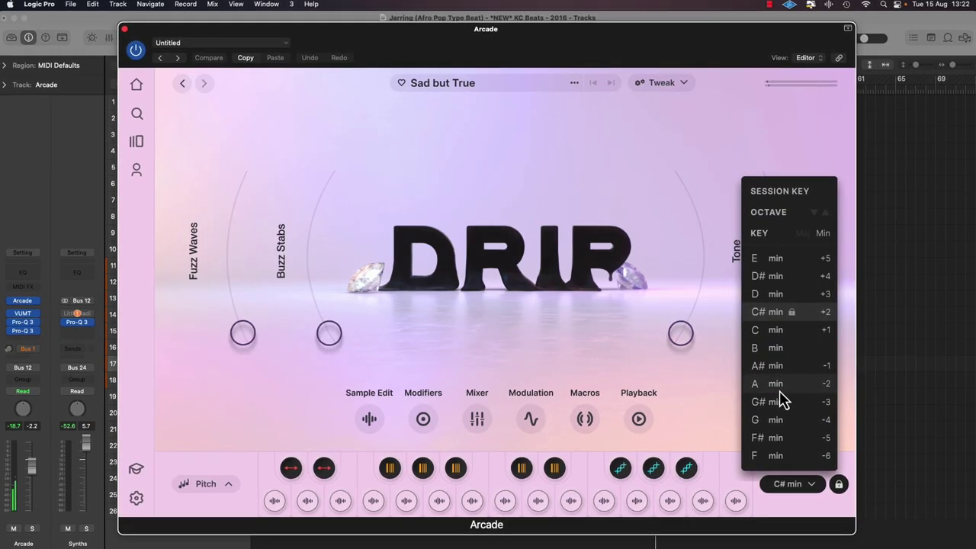
- Try the Sad but True sampler in the session keys A, B, C, C# and D minor
{"action": "left_click", "coordinate": [779, 387]}
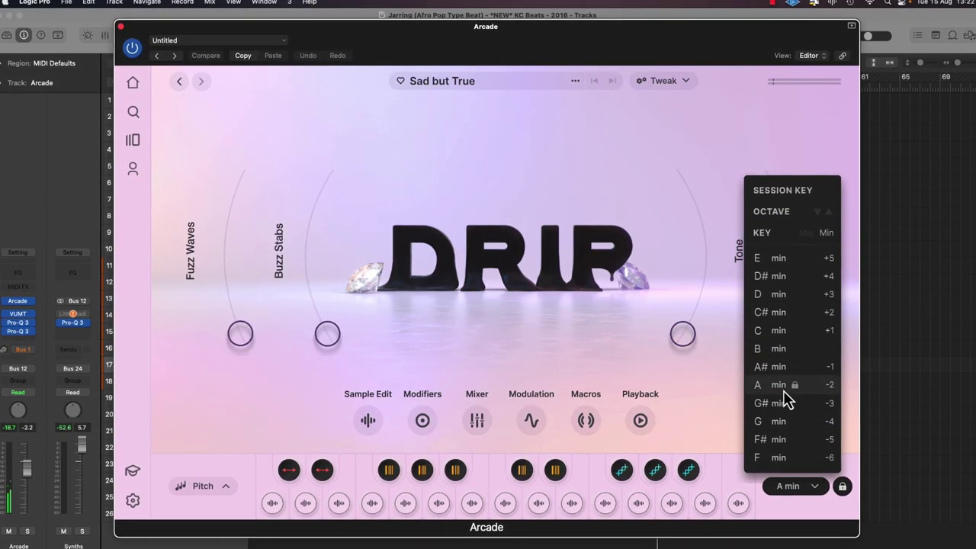
{"action": "left_click", "coordinate": [786, 353]}
{"action": "left_click", "coordinate": [785, 333]}
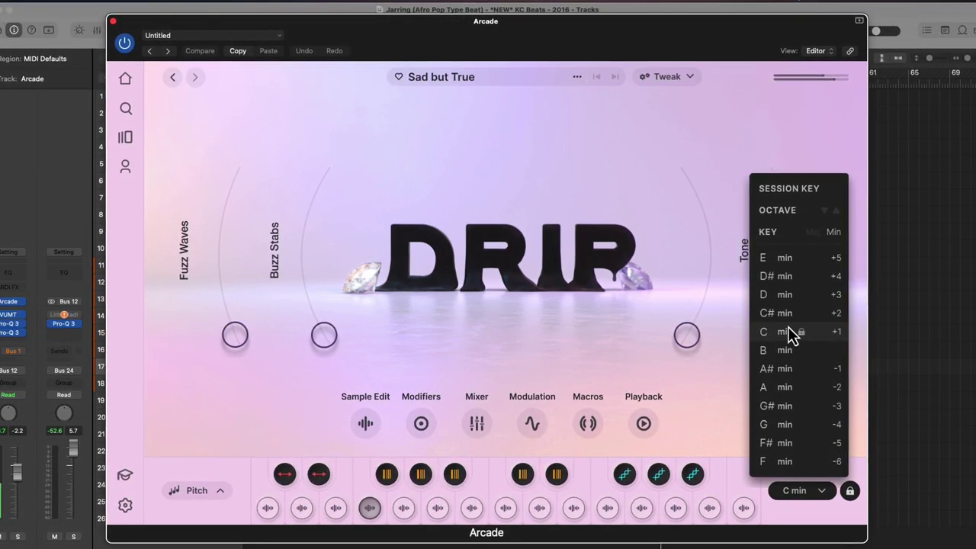
{"action": "left_click", "coordinate": [790, 314]}
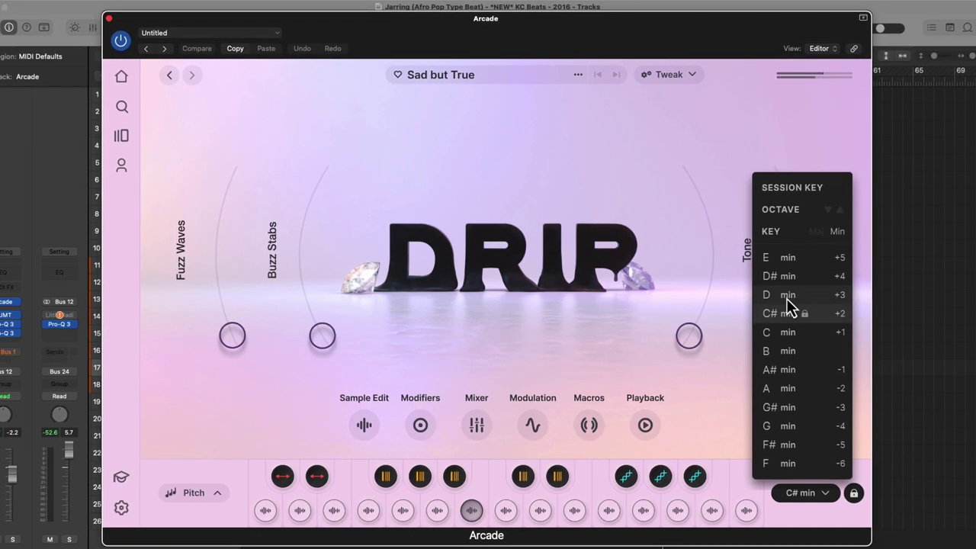
{"action": "left_click", "coordinate": [791, 294]}
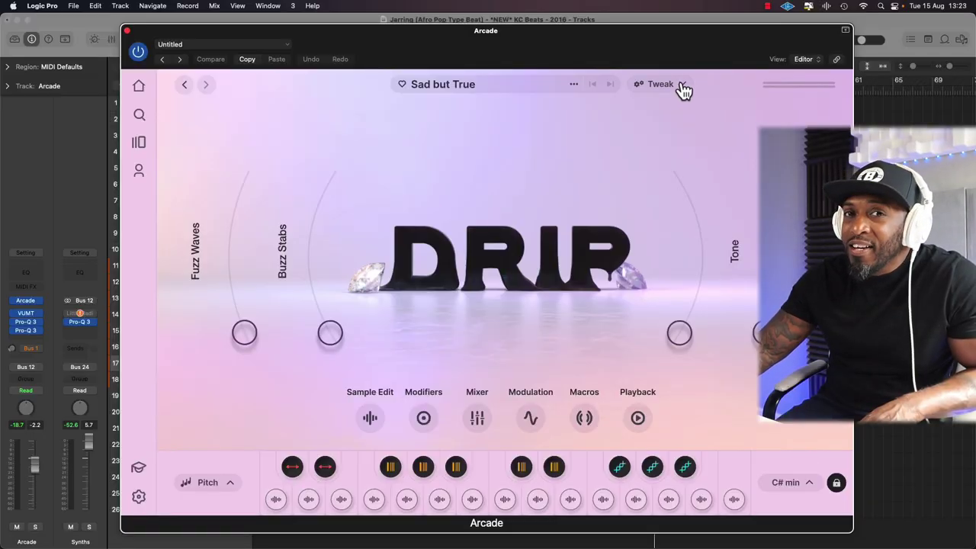
- Open the sampler's tweak settings and examine the sample and modifier editors, including the Playhead modifier's snap options
{"action": "left_click", "coordinate": [681, 85]}
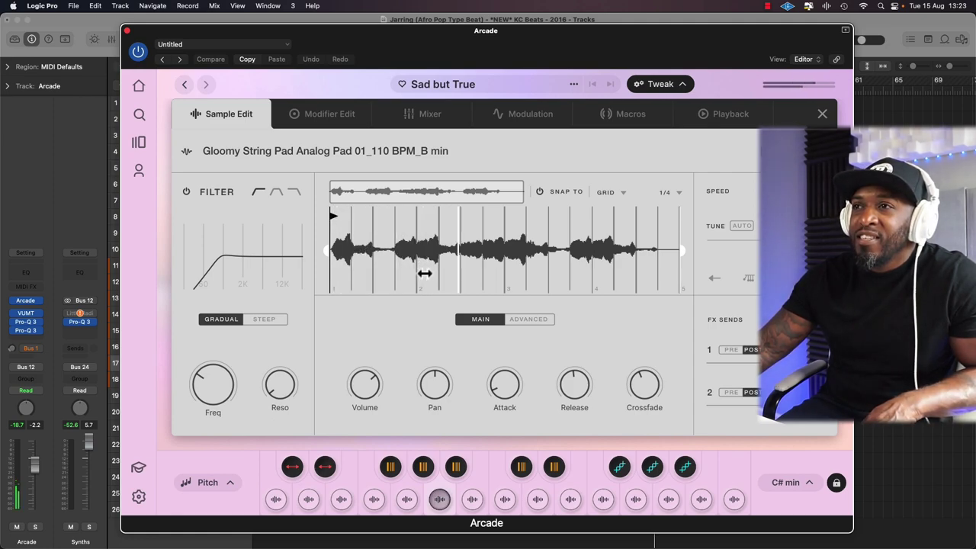
{"action": "left_click", "coordinate": [333, 115]}
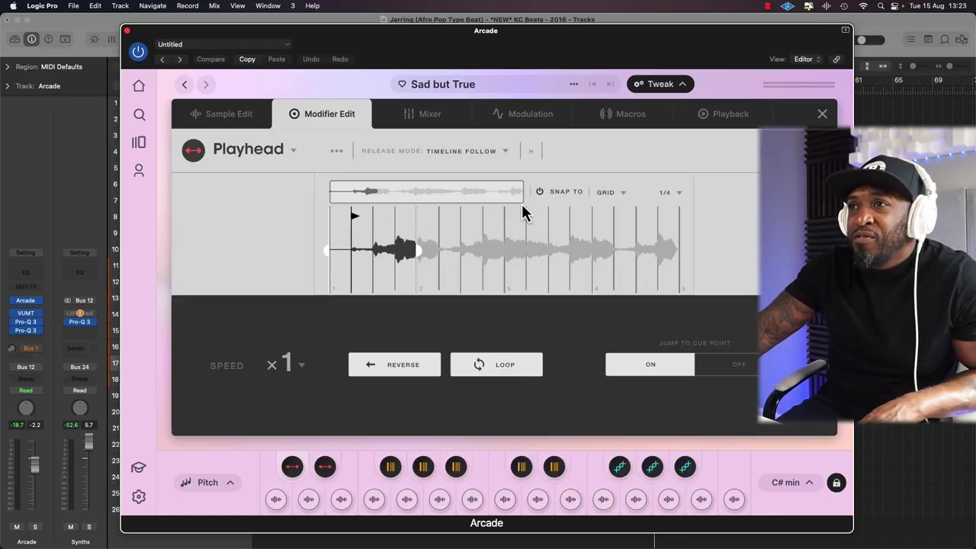
{"action": "left_click", "coordinate": [623, 193]}
{"action": "left_click", "coordinate": [629, 220]}
{"action": "left_click", "coordinate": [677, 194]}
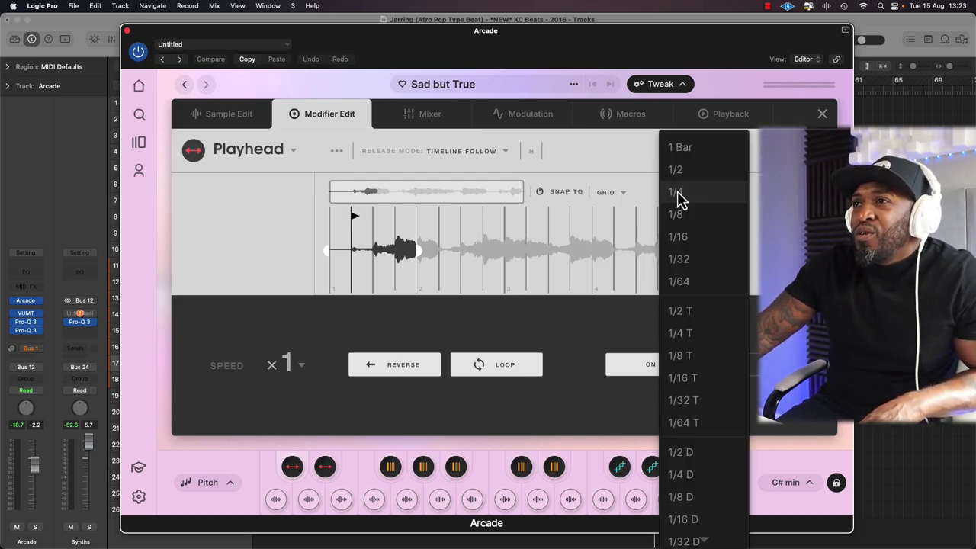
{"action": "left_click", "coordinate": [602, 154]}
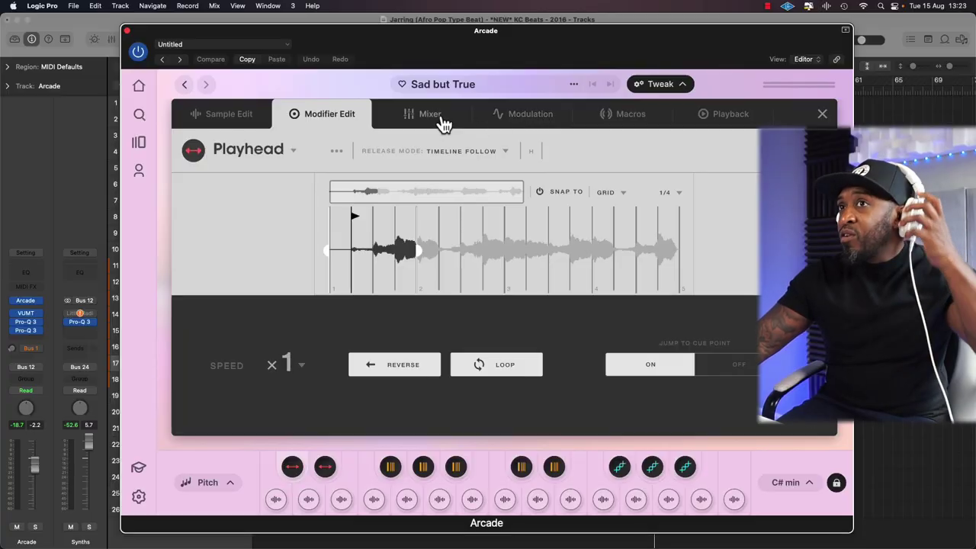
- Explore the sampler's mixer by trying the G2 channel's pan and viewing the master effect choices and Equalizer settings
{"action": "left_click", "coordinate": [444, 122]}
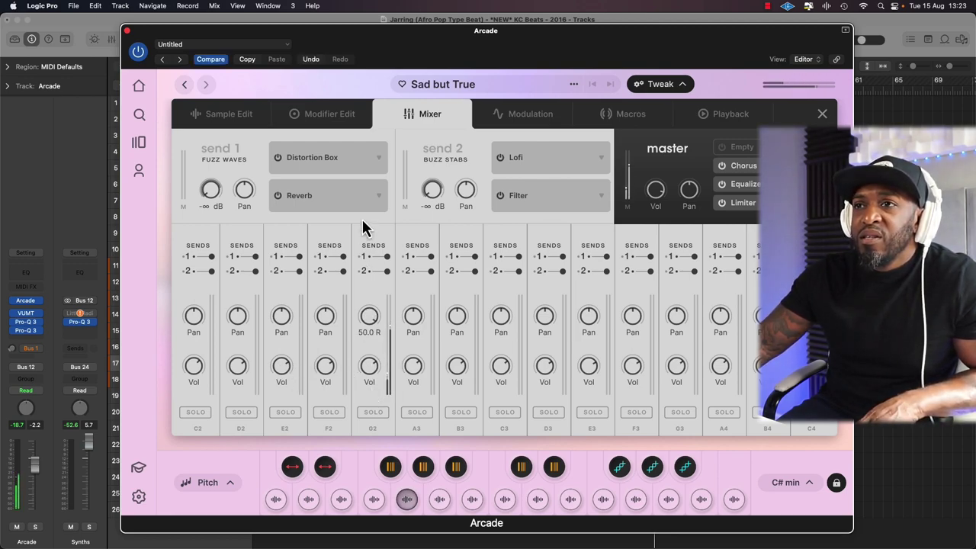
{"action": "left_click_drag", "start_coordinate": [384, 410], "coordinate": [370, 328]}
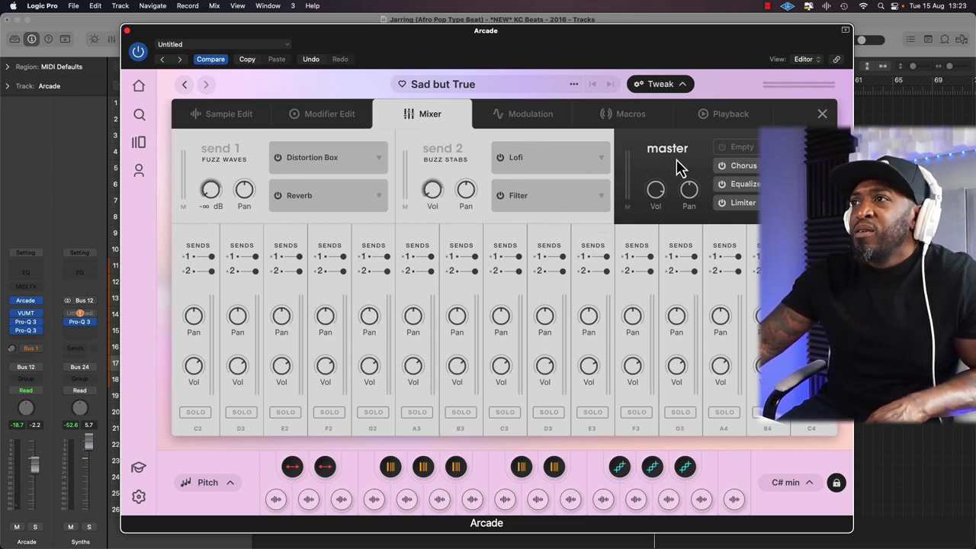
{"action": "left_click", "coordinate": [823, 147]}
{"action": "left_click", "coordinate": [823, 148]}
{"action": "left_click", "coordinate": [823, 147]}
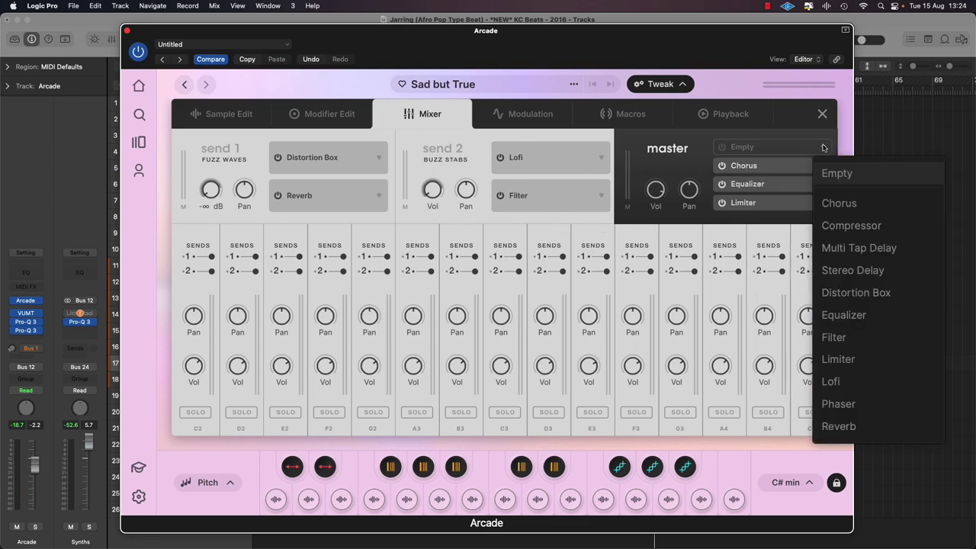
{"action": "left_click", "coordinate": [823, 147]}
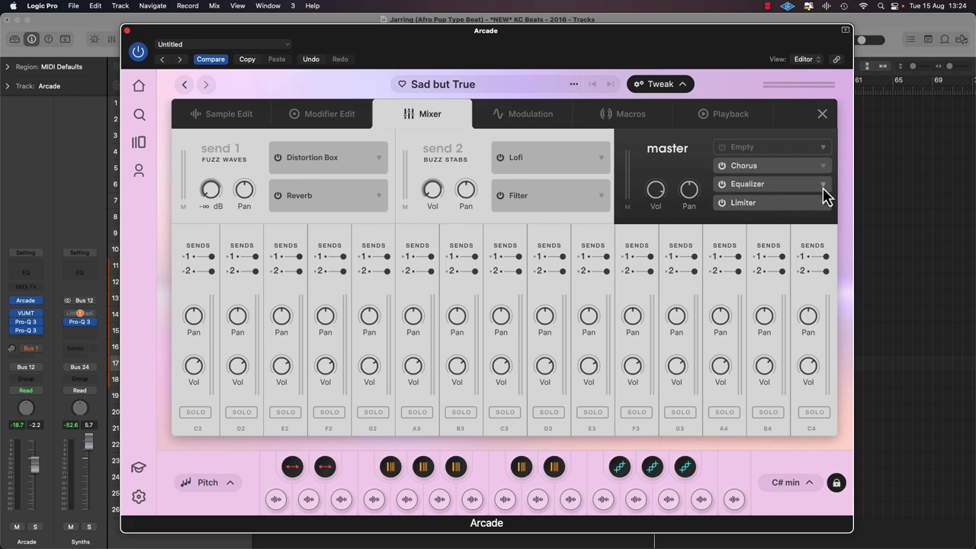
{"action": "left_click", "coordinate": [823, 187]}
{"action": "left_click", "coordinate": [768, 187]}
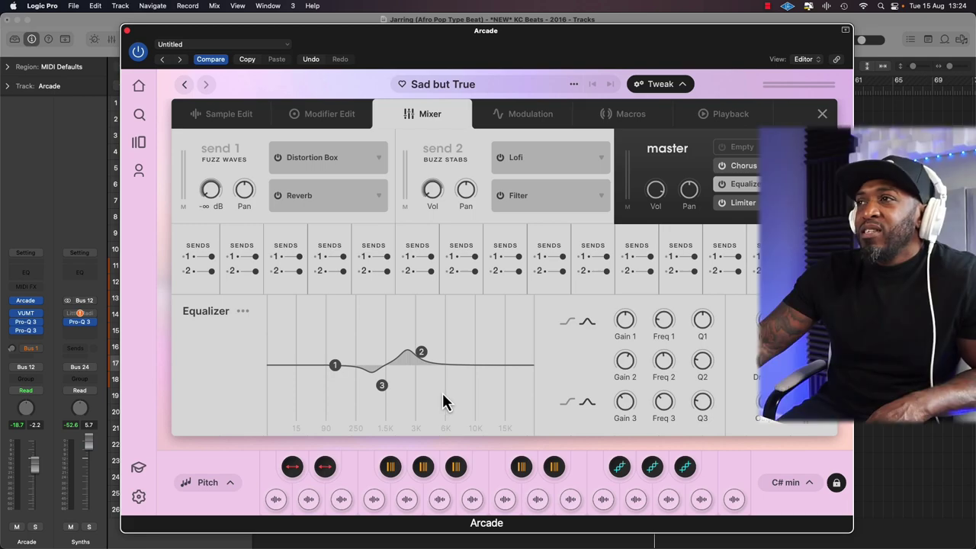
- Look through the sampler's modulation, macro and playback settings
{"action": "left_click", "coordinate": [516, 120]}
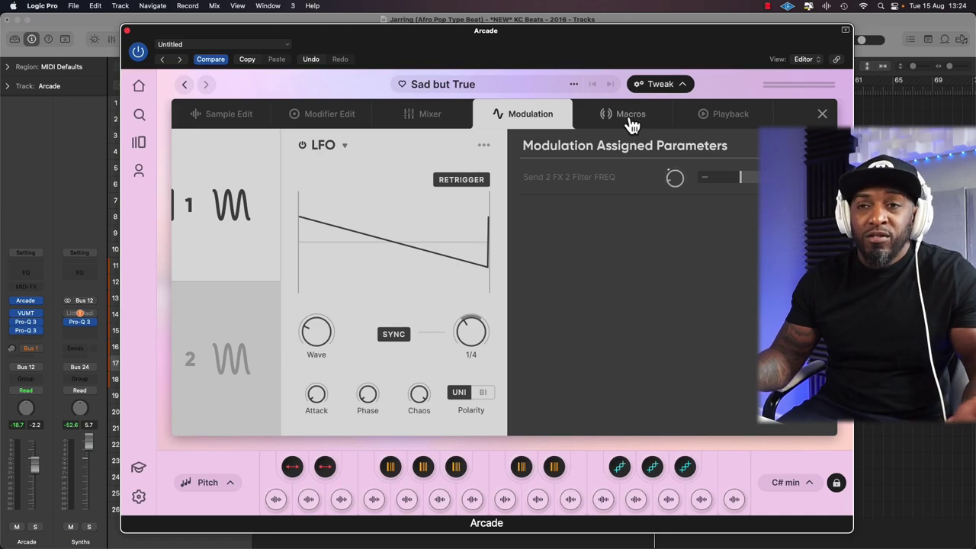
{"action": "left_click", "coordinate": [631, 122]}
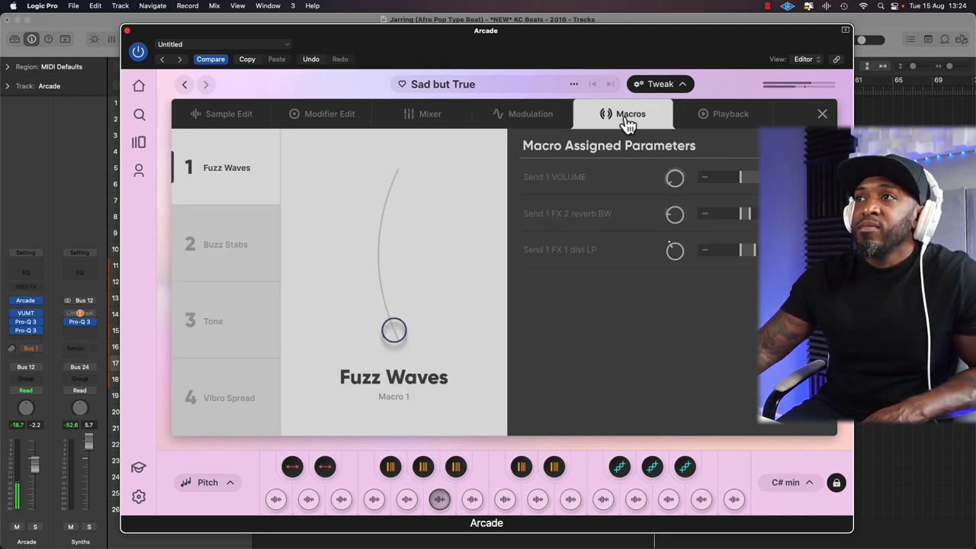
{"action": "left_click", "coordinate": [730, 122]}
{"action": "left_click", "coordinate": [730, 122]}
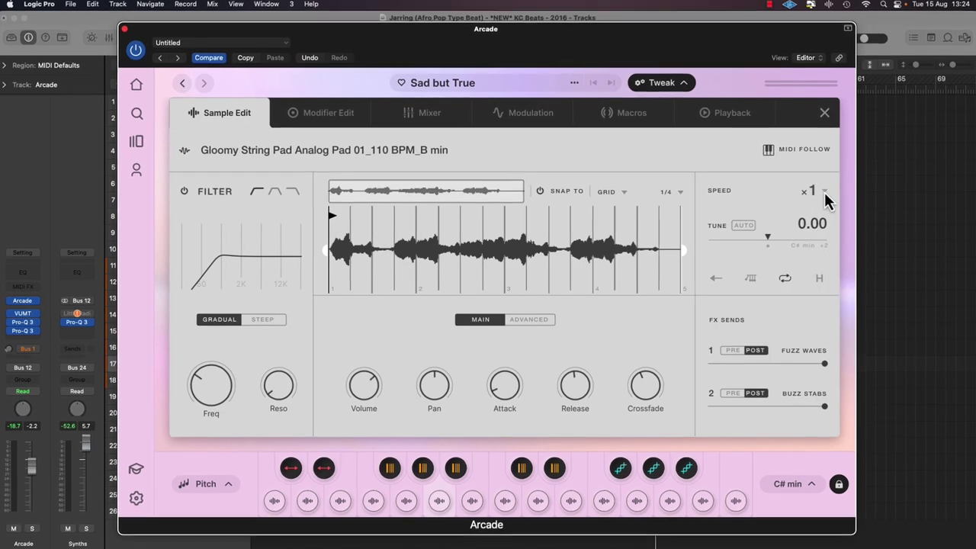
- Compare the Gloomy String Pad sample at 1/2, 1/4 and x1 speed, ending on x2
{"action": "left_click", "coordinate": [823, 192]}
{"action": "left_click", "coordinate": [821, 240]}
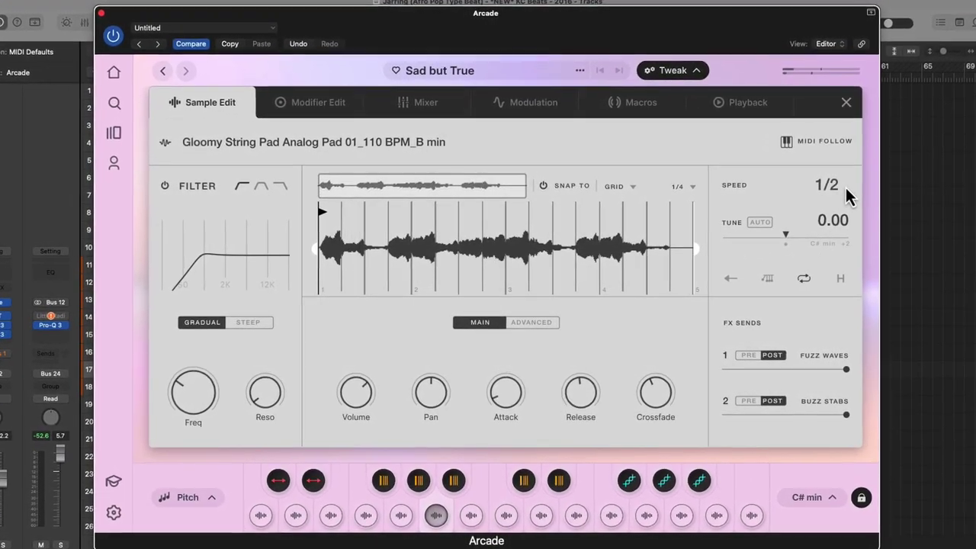
{"action": "left_click", "coordinate": [845, 182]}
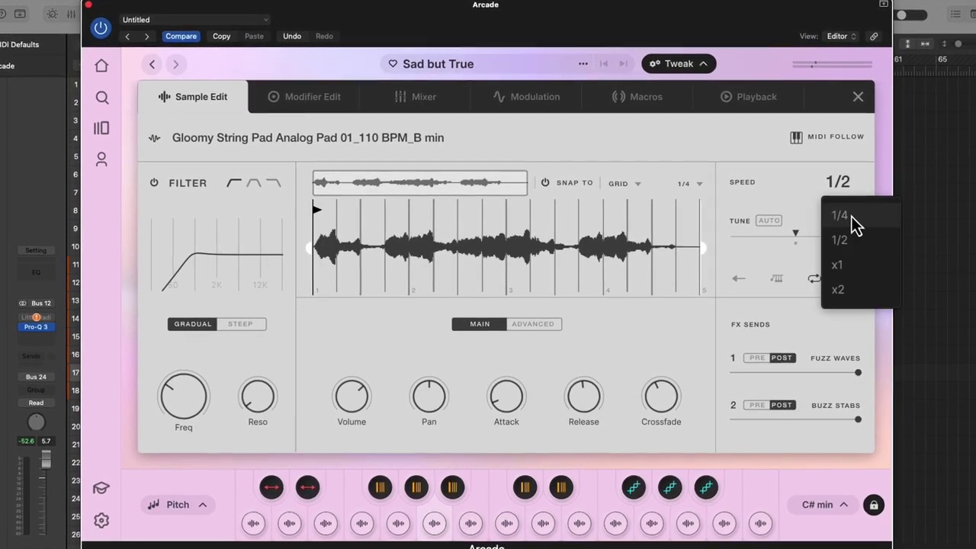
{"action": "left_click", "coordinate": [848, 213]}
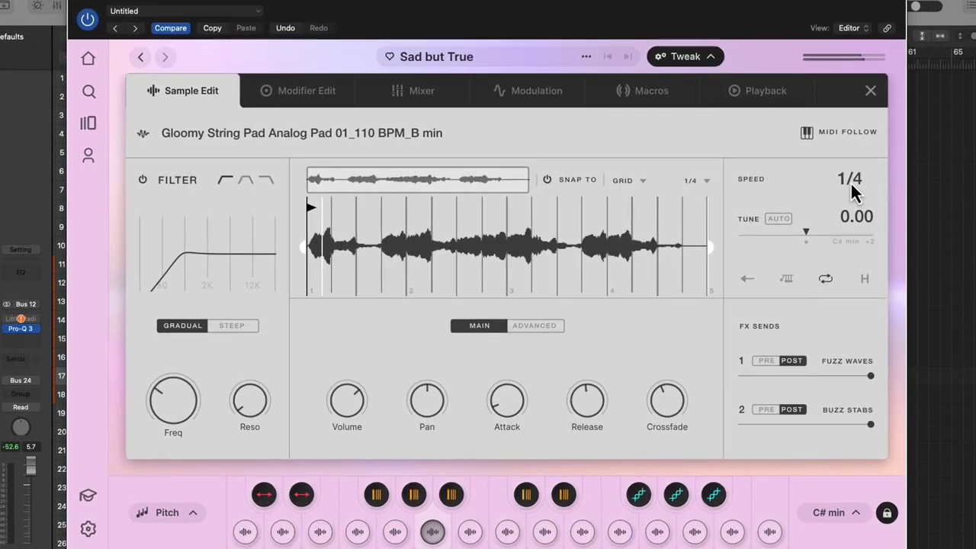
{"action": "left_click", "coordinate": [851, 183]}
{"action": "left_click", "coordinate": [858, 265]}
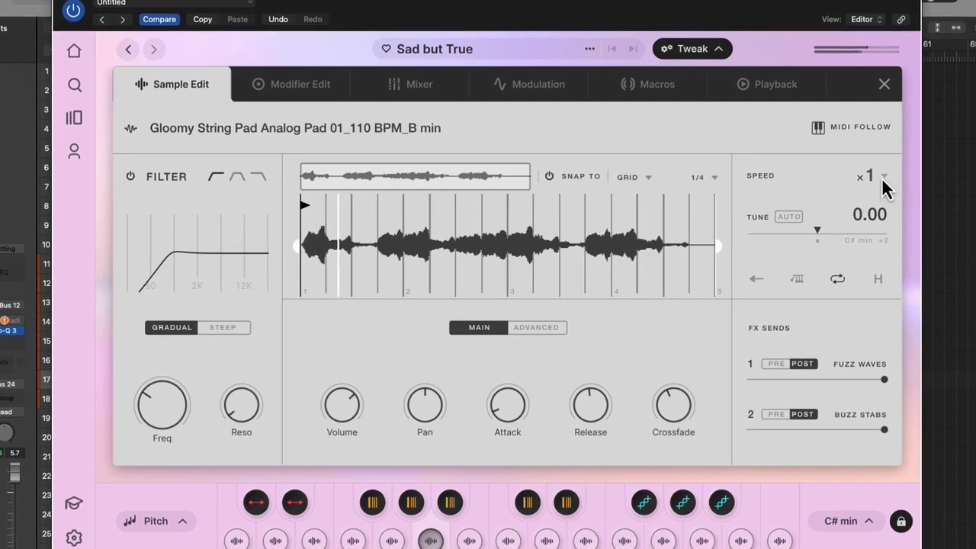
{"action": "left_click", "coordinate": [874, 178]}
{"action": "left_click", "coordinate": [870, 294]}
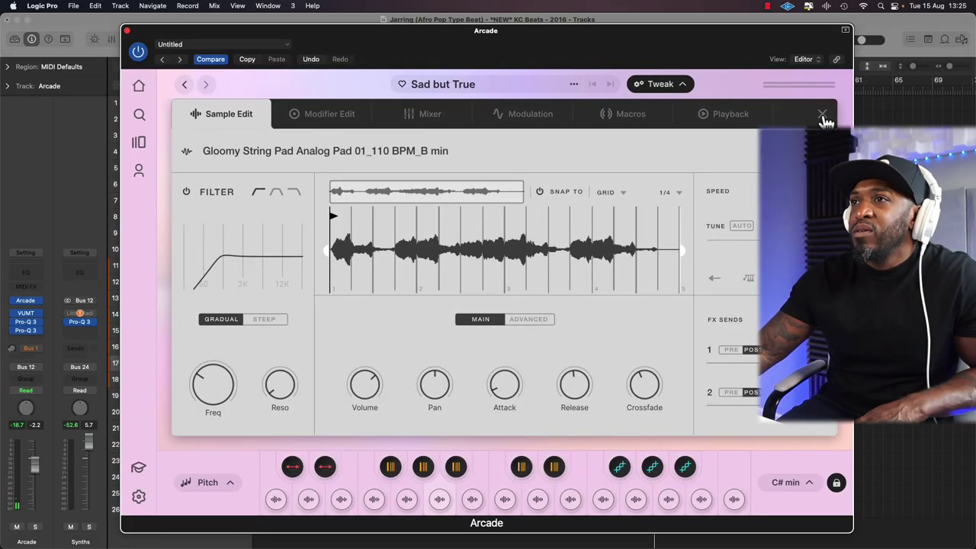
- Return the Gloomy String Pad sample's playback speed to x1
{"action": "left_click", "coordinate": [823, 116]}
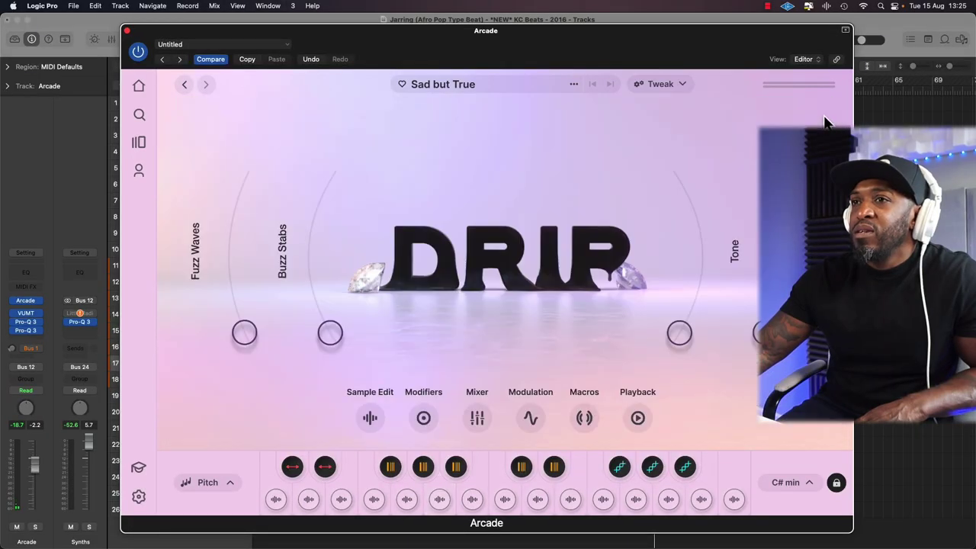
{"action": "left_click", "coordinate": [683, 85]}
{"action": "left_click", "coordinate": [821, 192]}
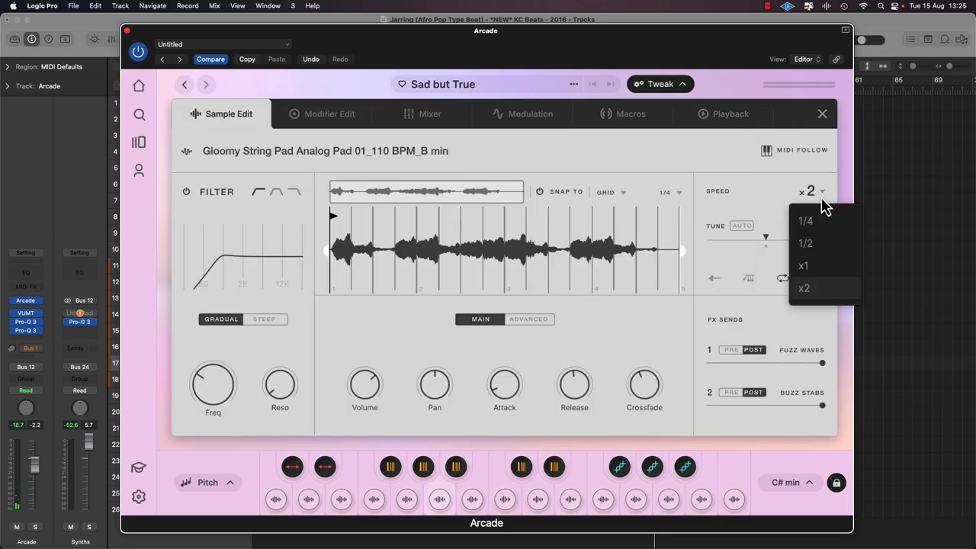
{"action": "left_click", "coordinate": [805, 266]}
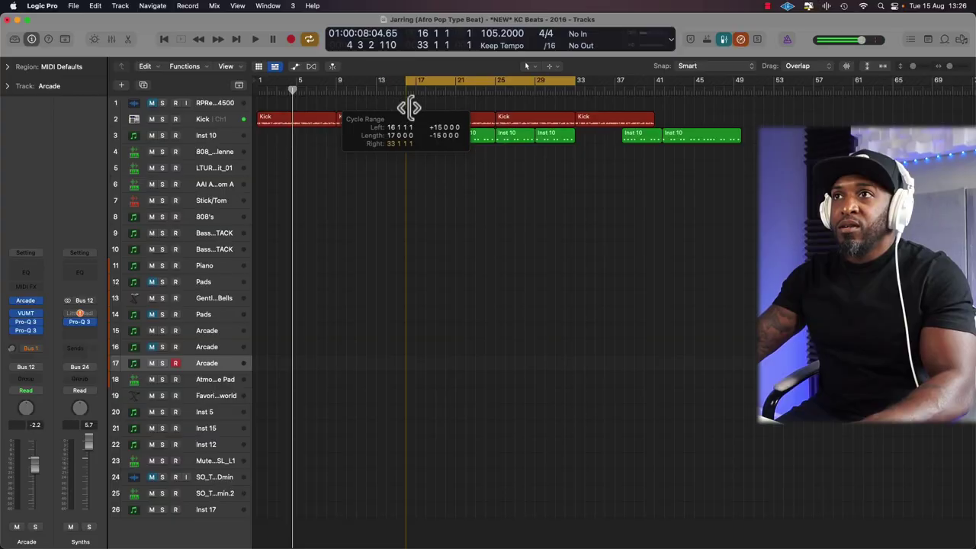
- Move the start of the cycle range to bar 17, briefly play it back, and open the track's Arcade instrument
{"action": "left_click_drag", "start_coordinate": [408, 107], "coordinate": [416, 106]}
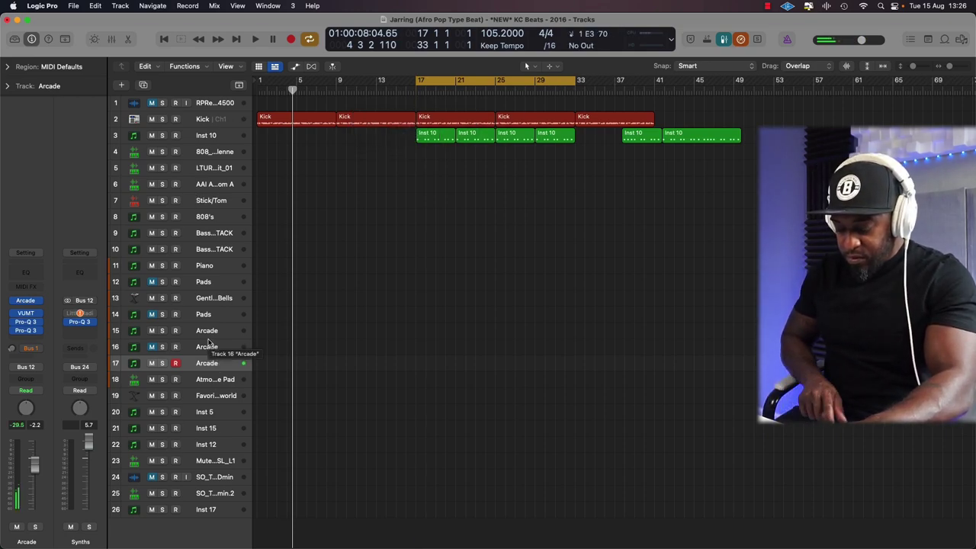
{"action": "key", "text": "space"}
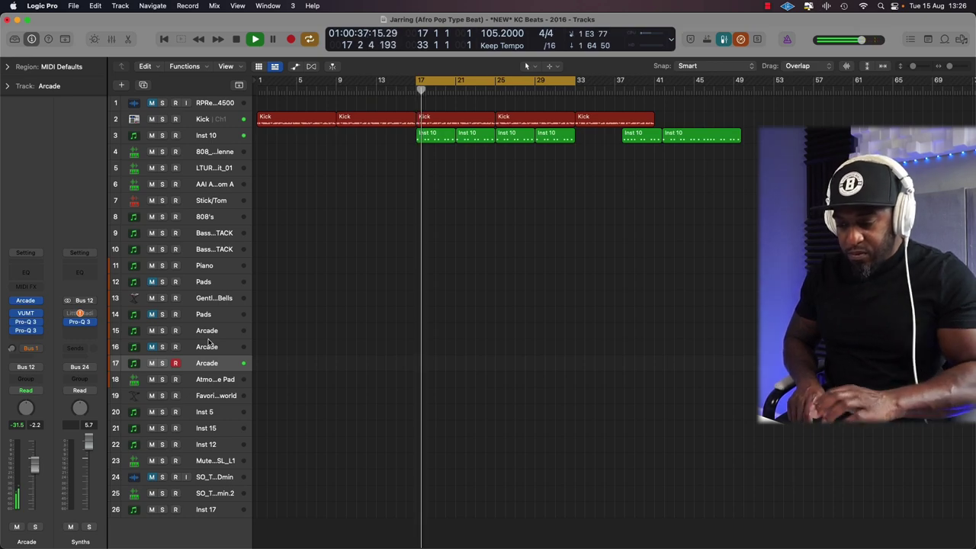
{"action": "key", "text": "Return"}
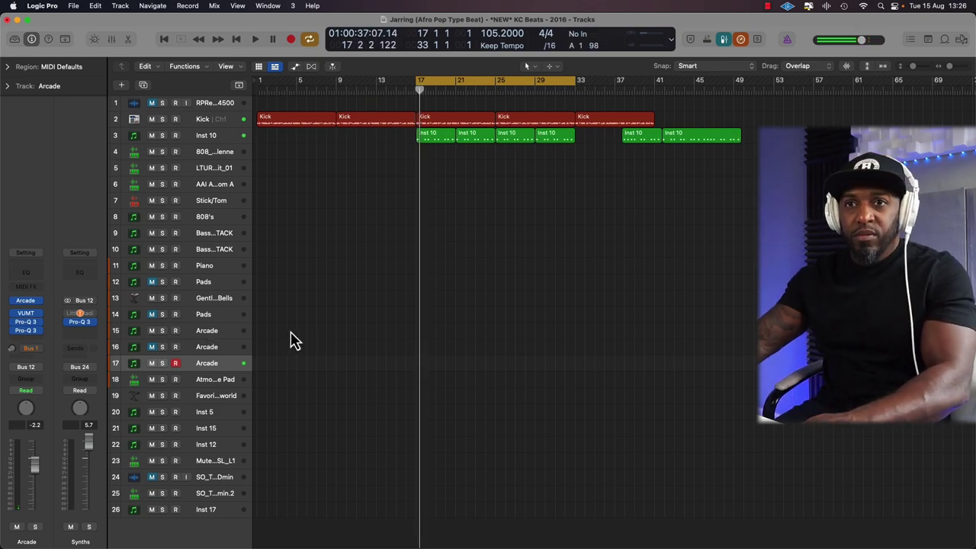
{"action": "left_click", "coordinate": [26, 302]}
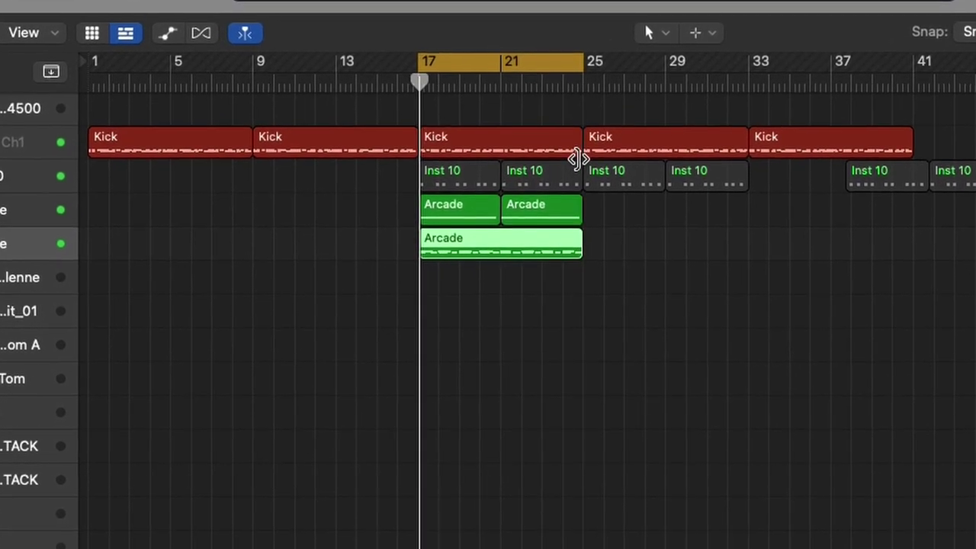
- Duplicate the Arcade track and copy its region at bars 17 to 25 onto the new track
{"action": "key", "text": "super+d"}
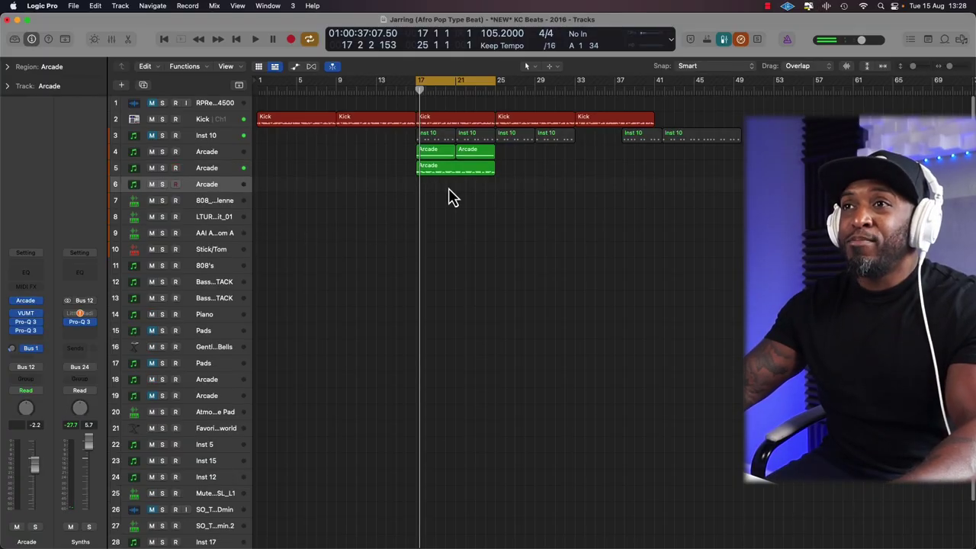
{"action": "left_click_drag", "start_coordinate": [460, 180], "coordinate": [458, 187]}
- Delete the lower notes from the copied Arcade region and the upper notes from the original region
{"action": "double_click", "coordinate": [461, 183]}
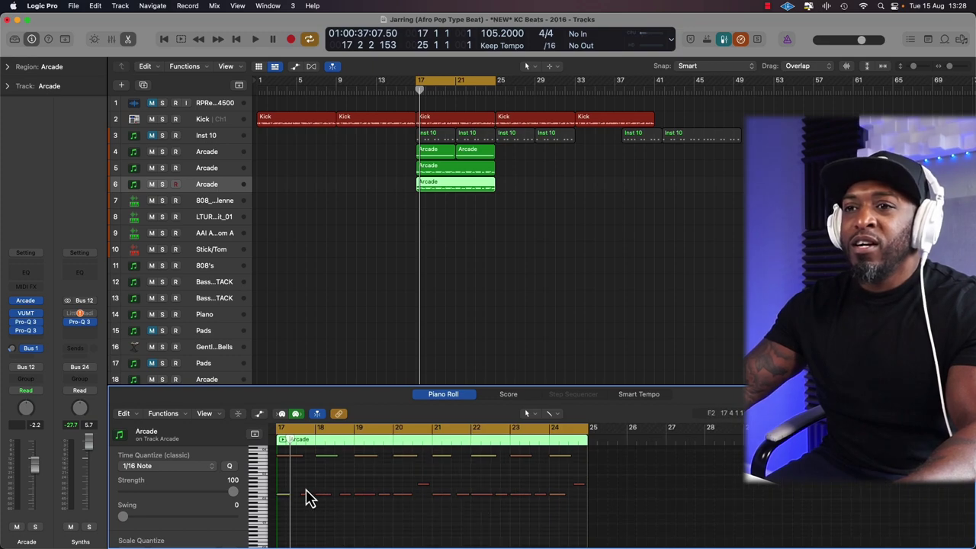
{"action": "left_click_drag", "start_coordinate": [582, 517], "coordinate": [577, 518]}
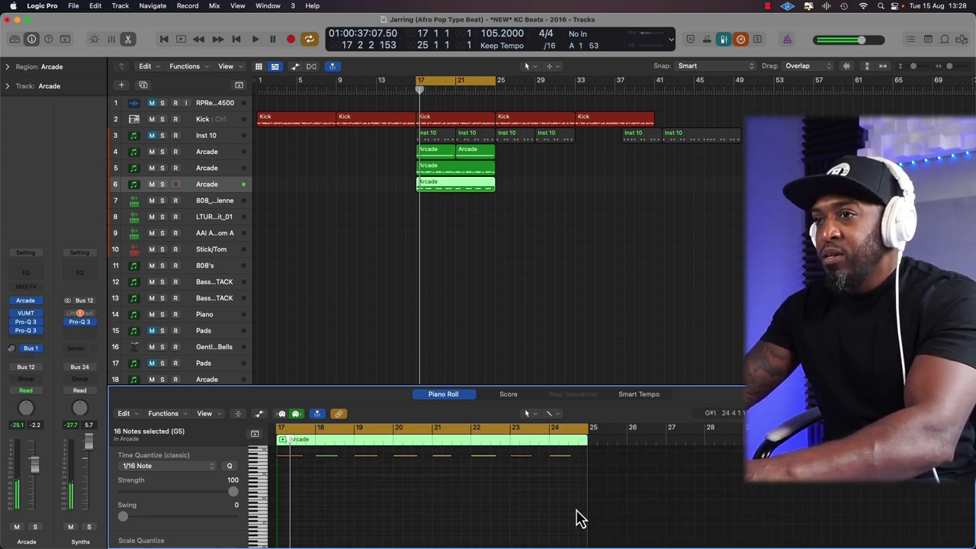
{"action": "left_click", "coordinate": [488, 172]}
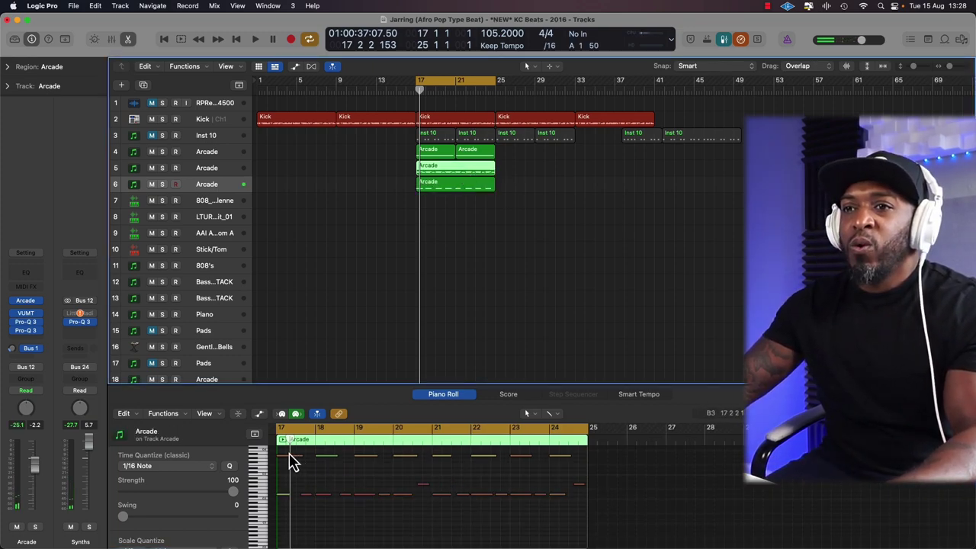
{"action": "left_click_drag", "start_coordinate": [292, 462], "coordinate": [577, 474]}
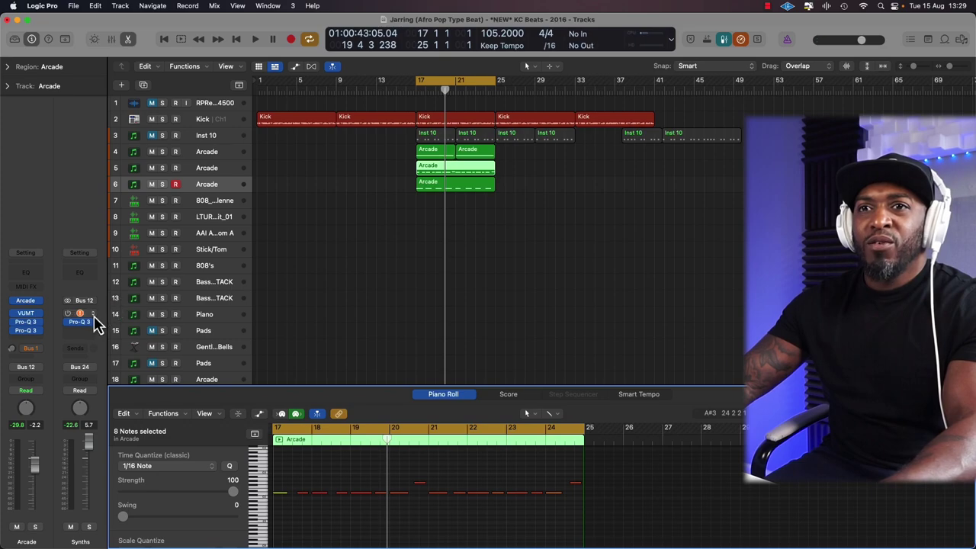
- Replace the first effect on the Synths bus with RC-20 Retro Color and play the section back
{"action": "left_click", "coordinate": [94, 315]}
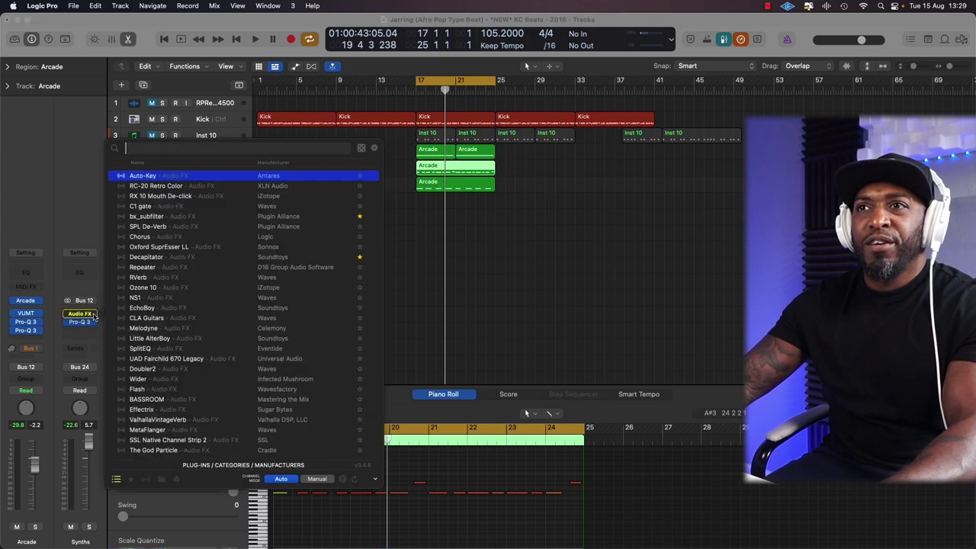
{"action": "left_click", "coordinate": [156, 185]}
{"action": "left_click", "coordinate": [94, 321]}
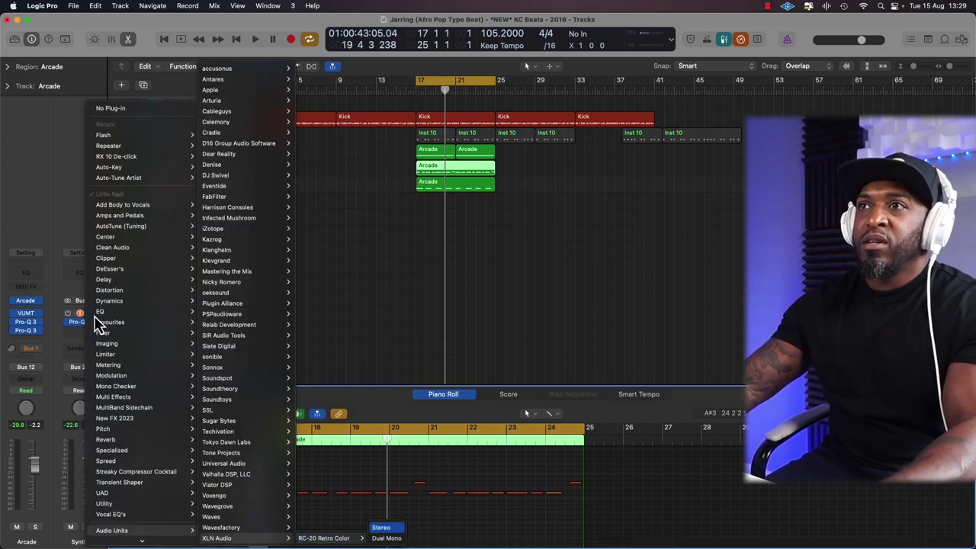
{"action": "left_click", "coordinate": [324, 162]}
{"action": "key", "text": "space"}
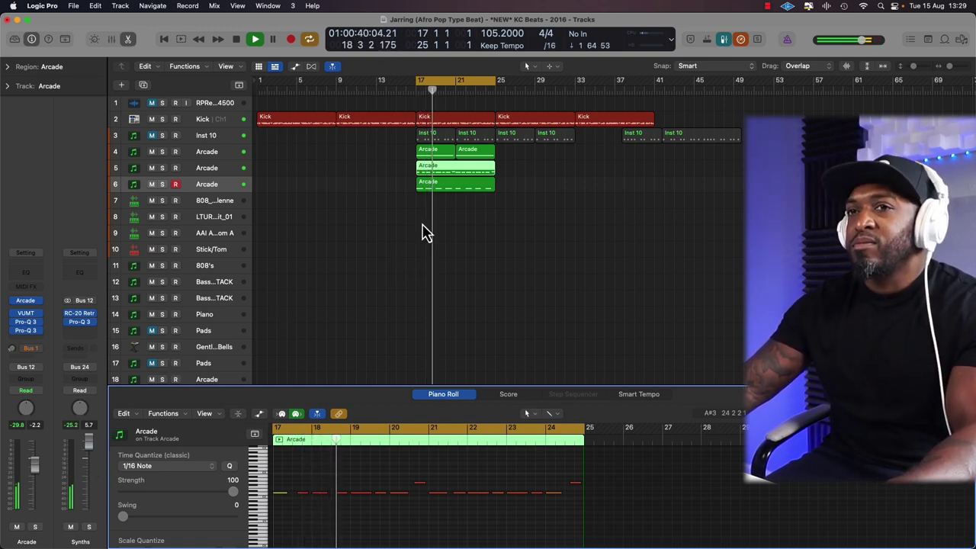
- Browse the Drip line's instruments filtered to One-shot and download and load Trill Flute on the new Arcade track
{"action": "left_click", "coordinate": [225, 265]}
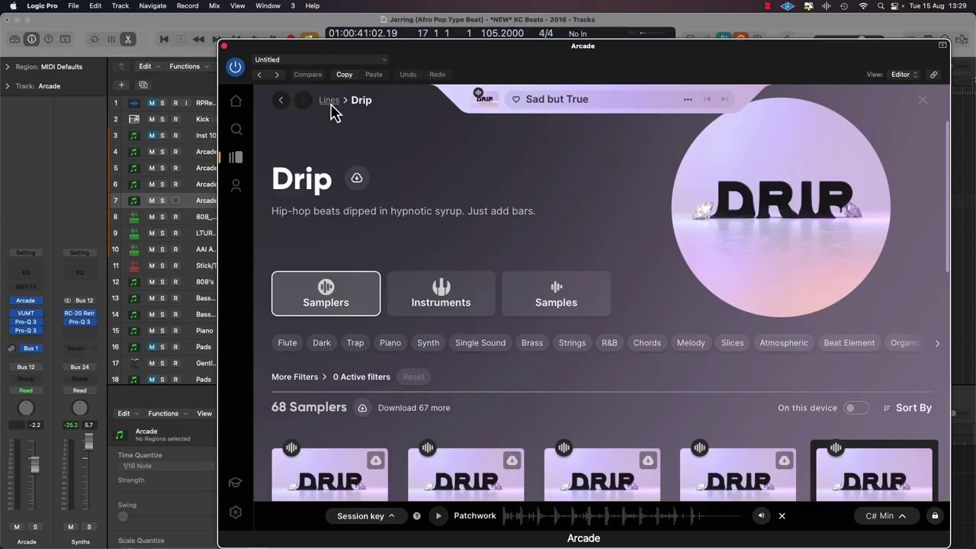
{"action": "left_click", "coordinate": [281, 100]}
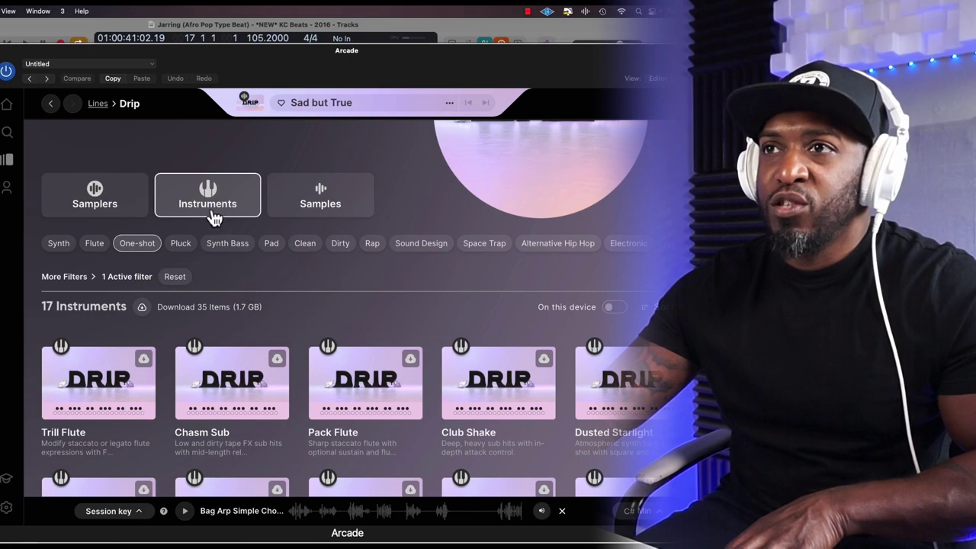
{"action": "mouse_move", "coordinate": [125, 410]}
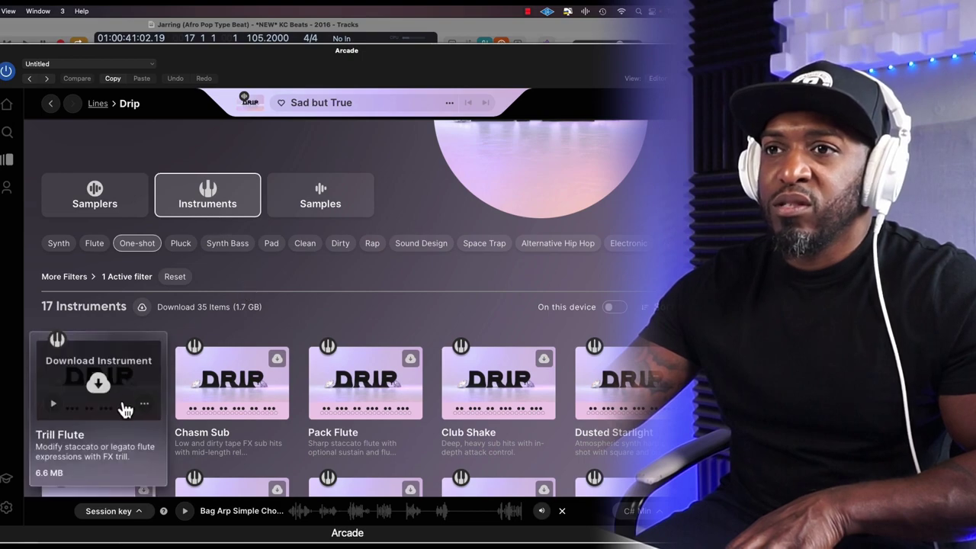
{"action": "left_click", "coordinate": [99, 363]}
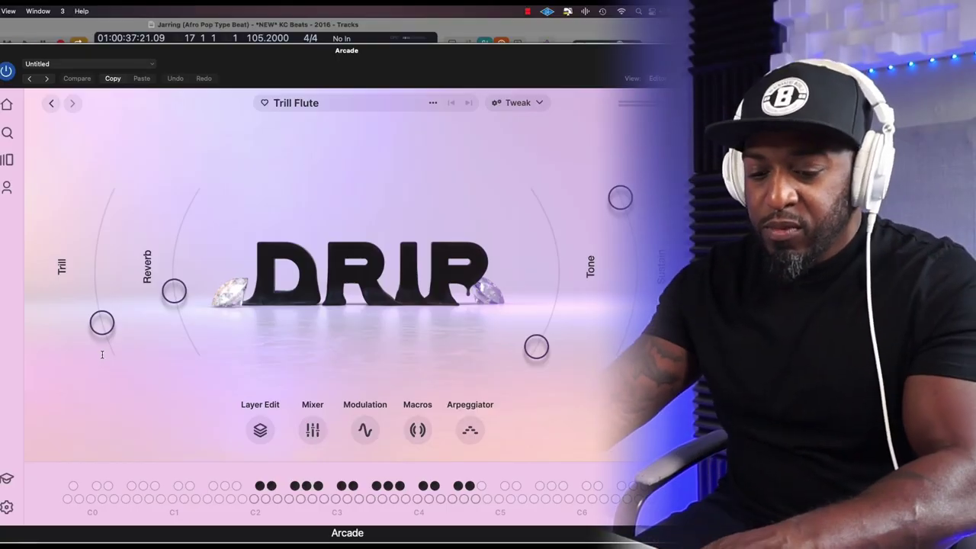
- In the mixer, lower Arcade channels 4, 5 and 6 to -10.8, -11.8 and -7.8, and select Arcade channel 7
{"action": "key", "text": "super+w"}
{"action": "key", "text": "x"}
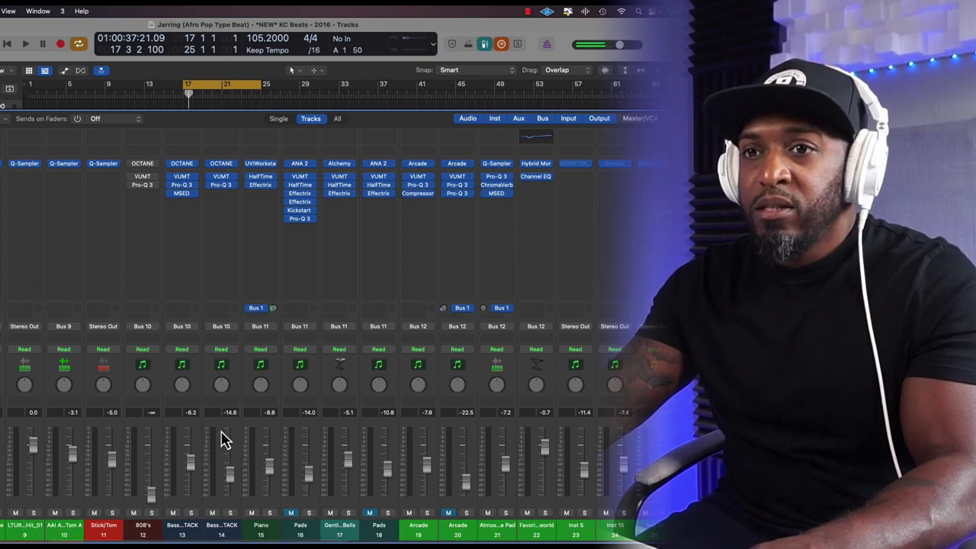
{"action": "scroll", "coordinate": [221, 442], "scroll_direction": "left", "scroll_amount": 5}
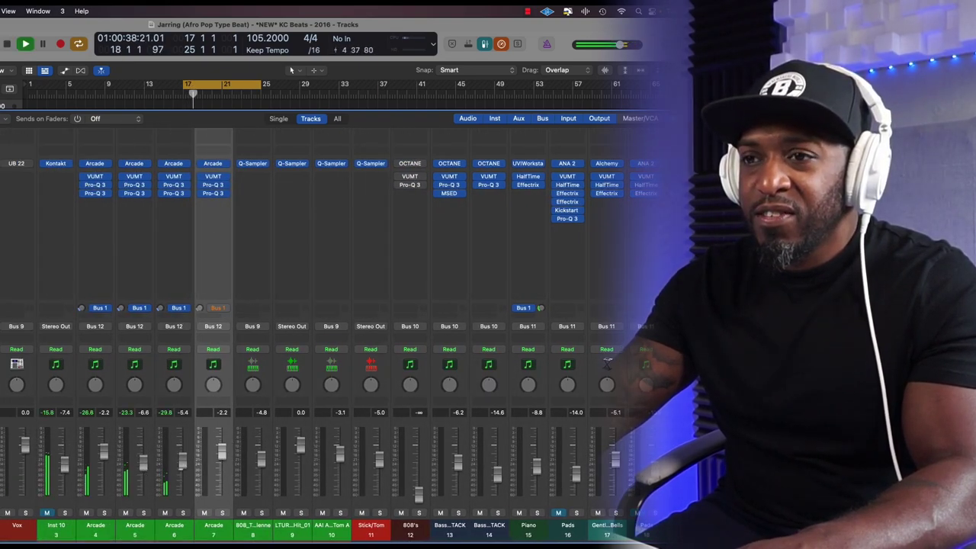
{"action": "left_click_drag", "start_coordinate": [104, 451], "coordinate": [103, 468]}
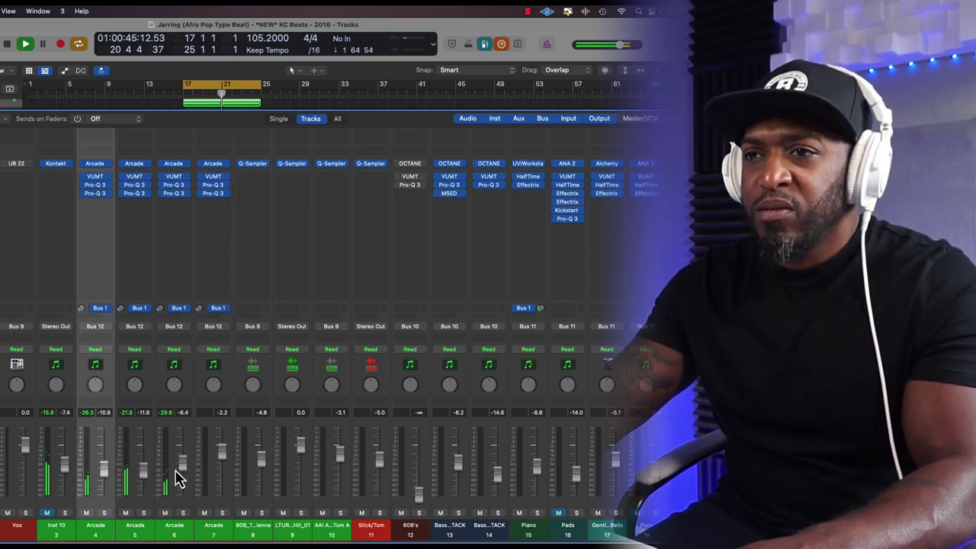
{"action": "left_click", "coordinate": [220, 466]}
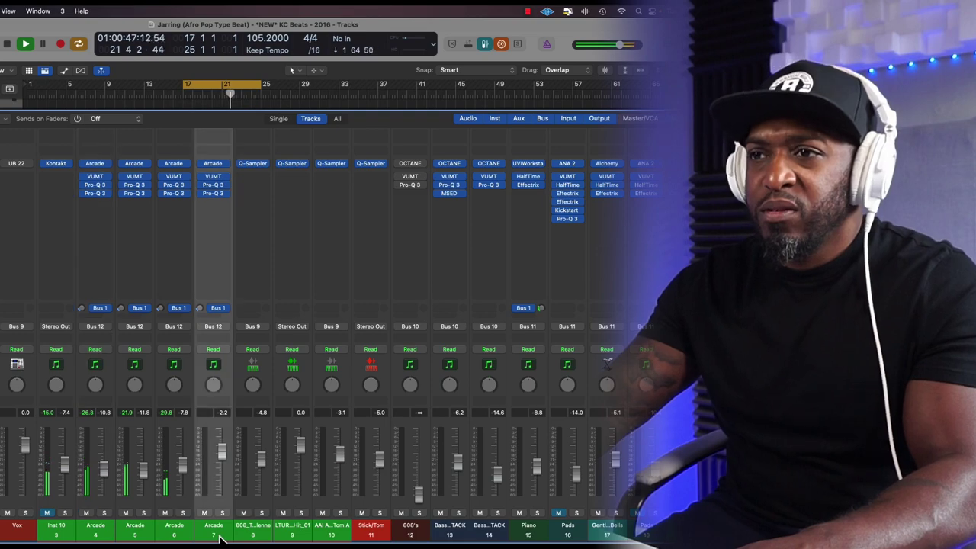
{"action": "key", "text": "x"}
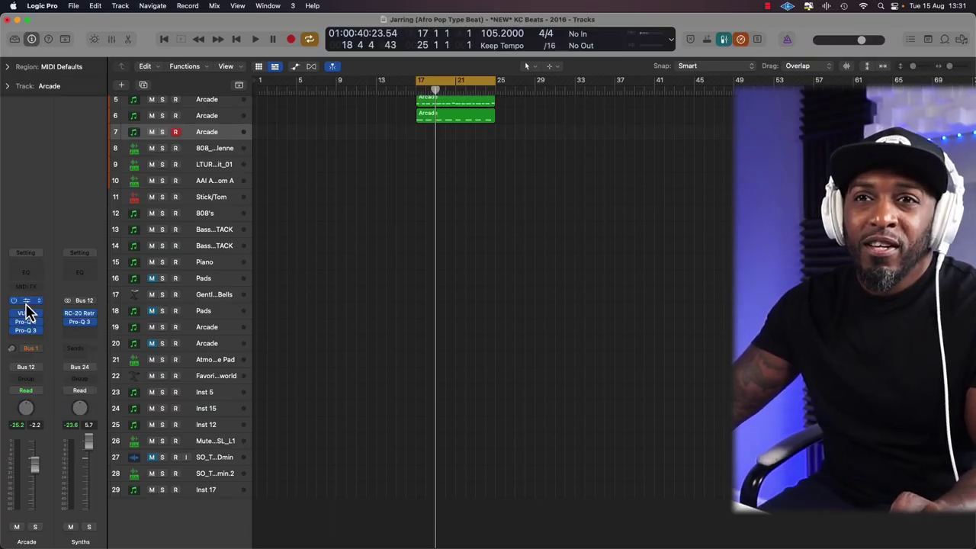
- Search Arcade's library for 808 and preview the Futile and Serpentine samplers
{"action": "left_click", "coordinate": [26, 303]}
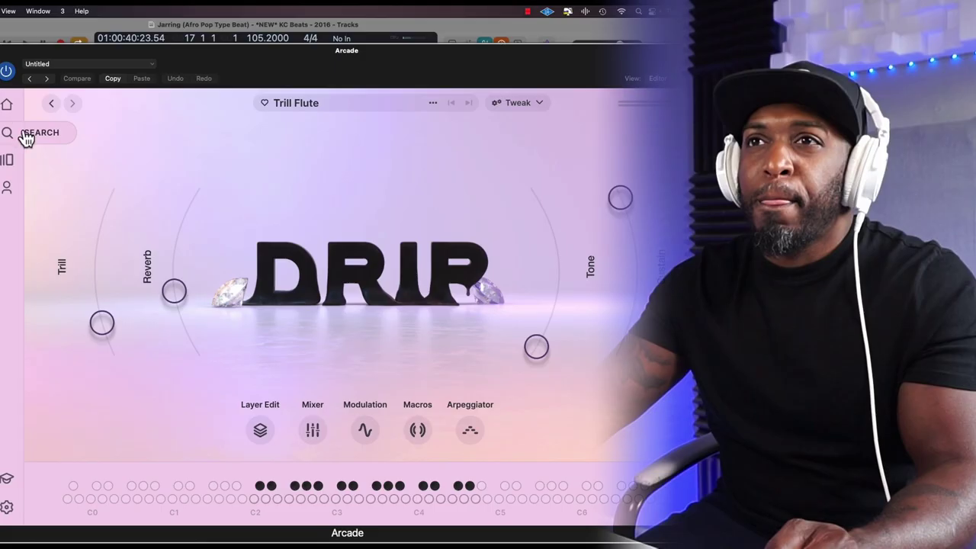
{"action": "left_click", "coordinate": [237, 129]}
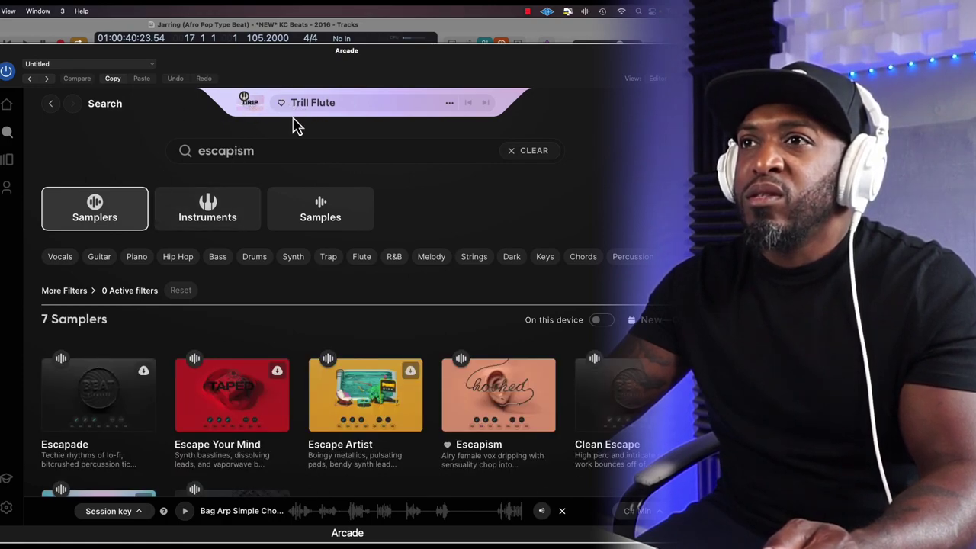
{"action": "double_click", "coordinate": [251, 152]}
{"action": "type", "text": "808"}
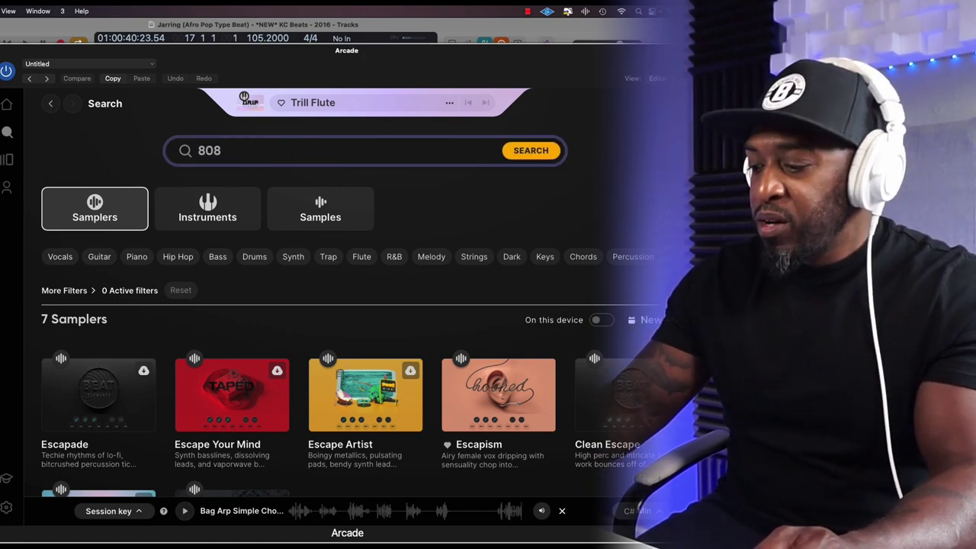
{"action": "key", "text": "Return"}
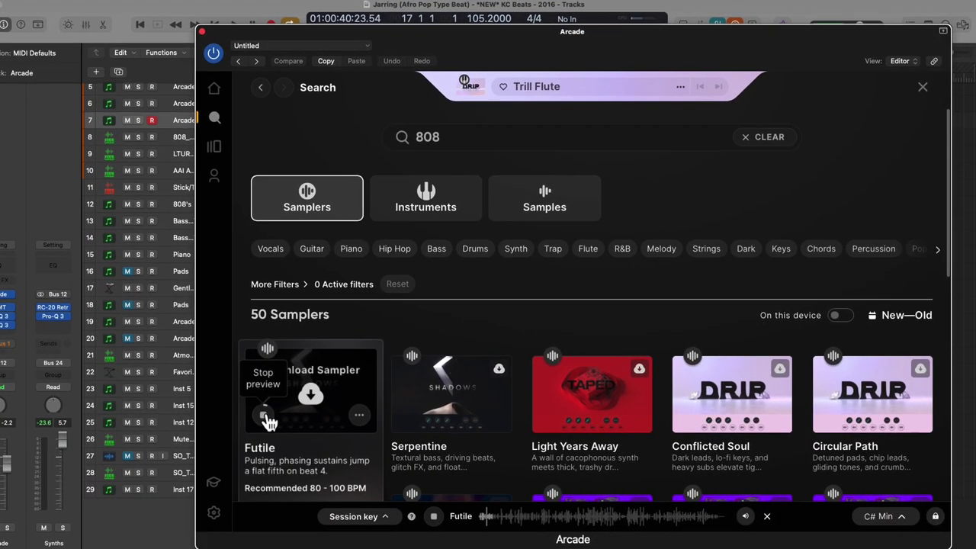
{"action": "left_click", "coordinate": [396, 415]}
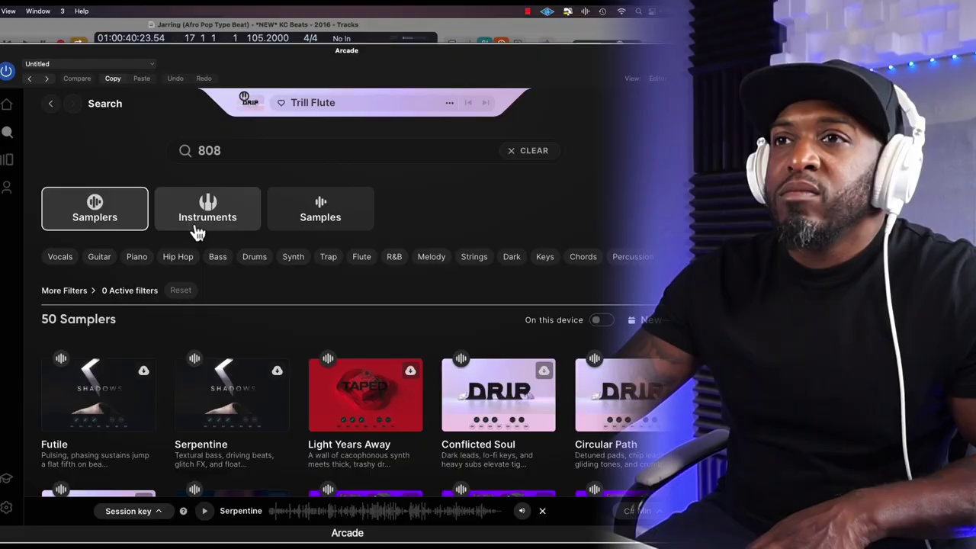
- Filter the 808 results to Bass instruments, preview Worm Wub, Royal Sub and Lopsided Sub, and load Lopsided Sub
{"action": "left_click", "coordinate": [395, 183]}
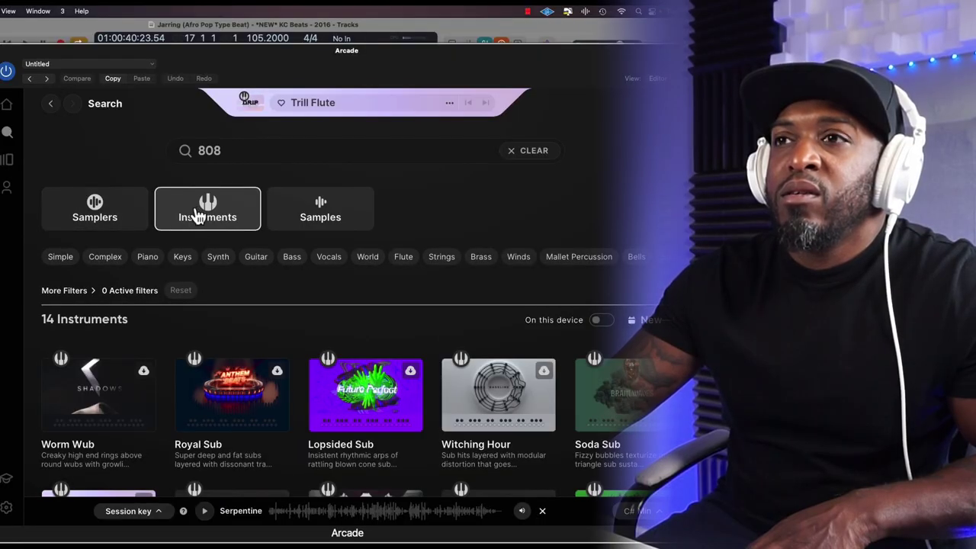
{"action": "left_click", "coordinate": [291, 257]}
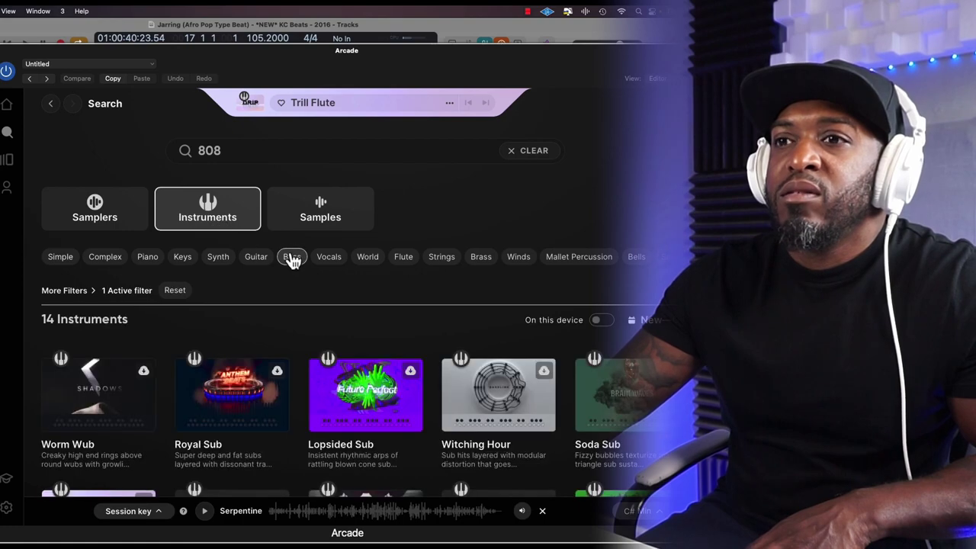
{"action": "mouse_move", "coordinate": [85, 399]}
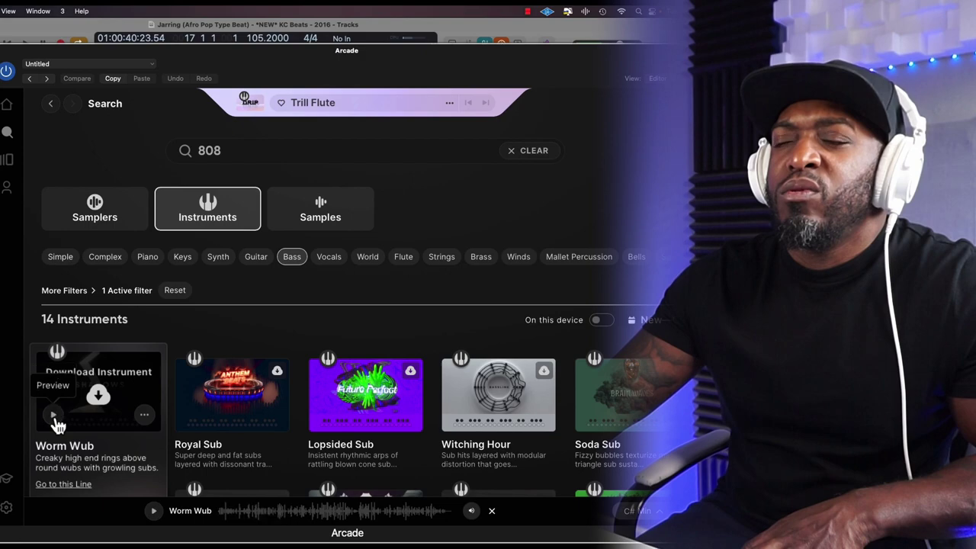
{"action": "mouse_move", "coordinate": [182, 433]}
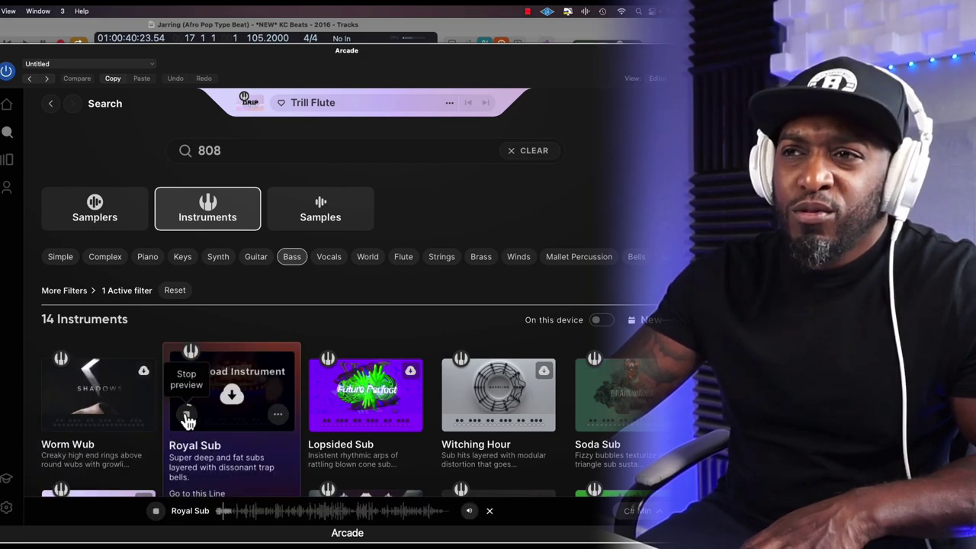
{"action": "mouse_move", "coordinate": [330, 424]}
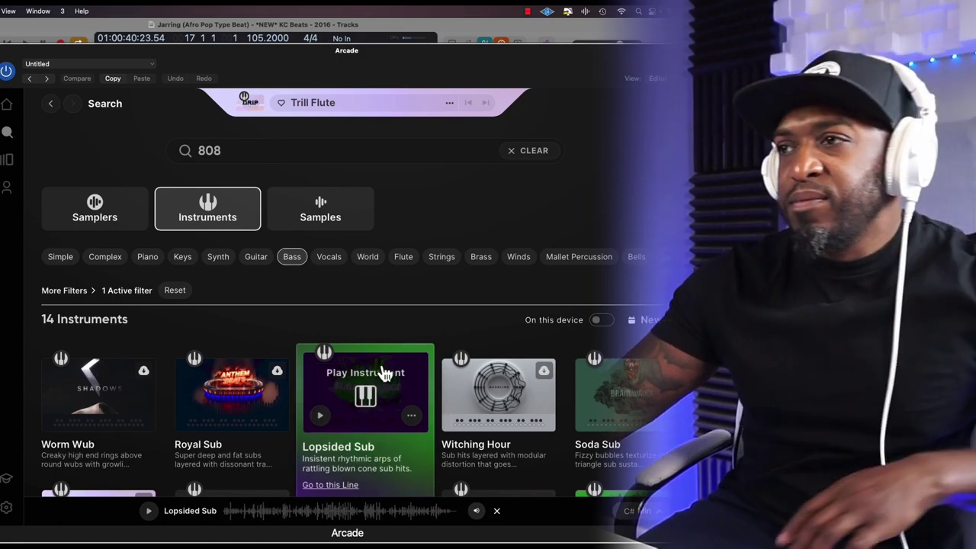
{"action": "left_click", "coordinate": [383, 371]}
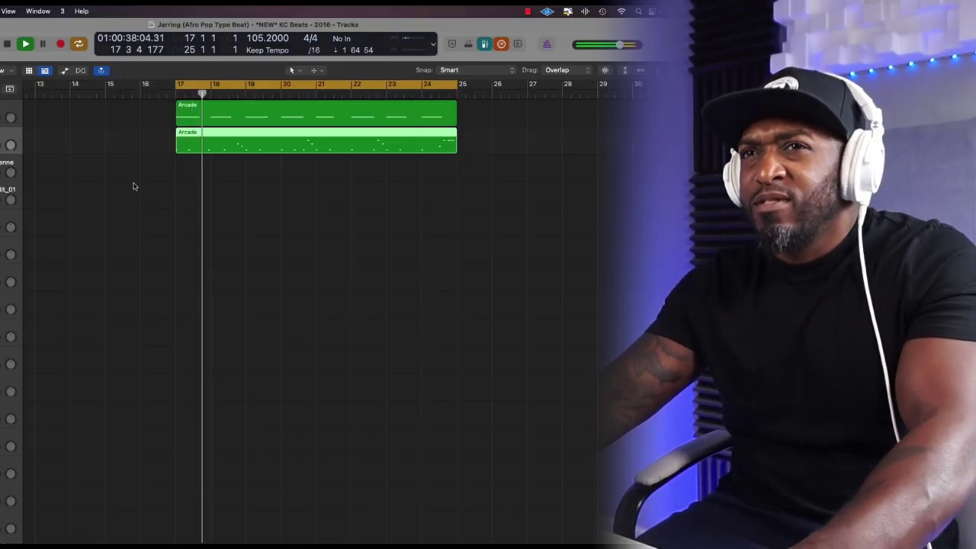
- Stop playback, rename Arcade track 7 as Bass, and resume playing the cycled section
{"action": "key", "text": "space"}
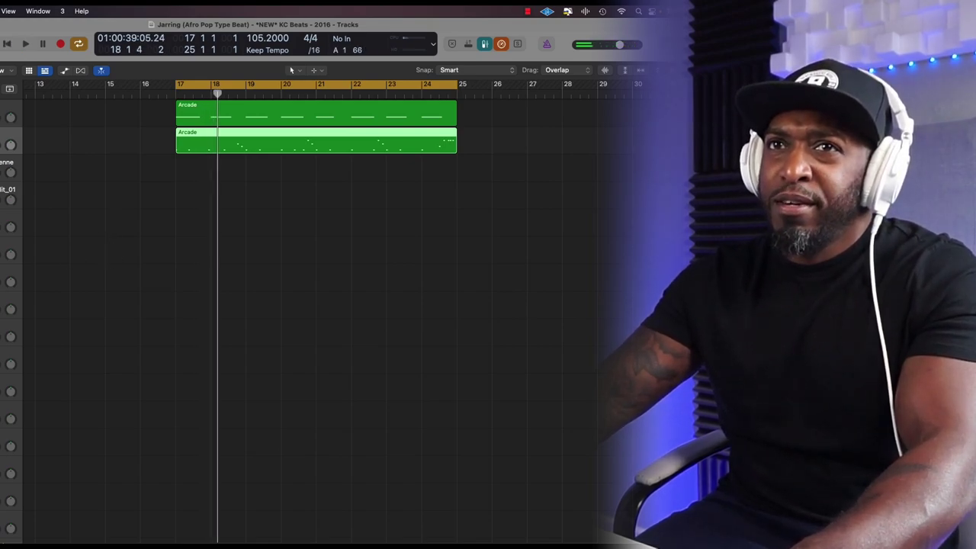
{"action": "left_click", "coordinate": [85, 111]}
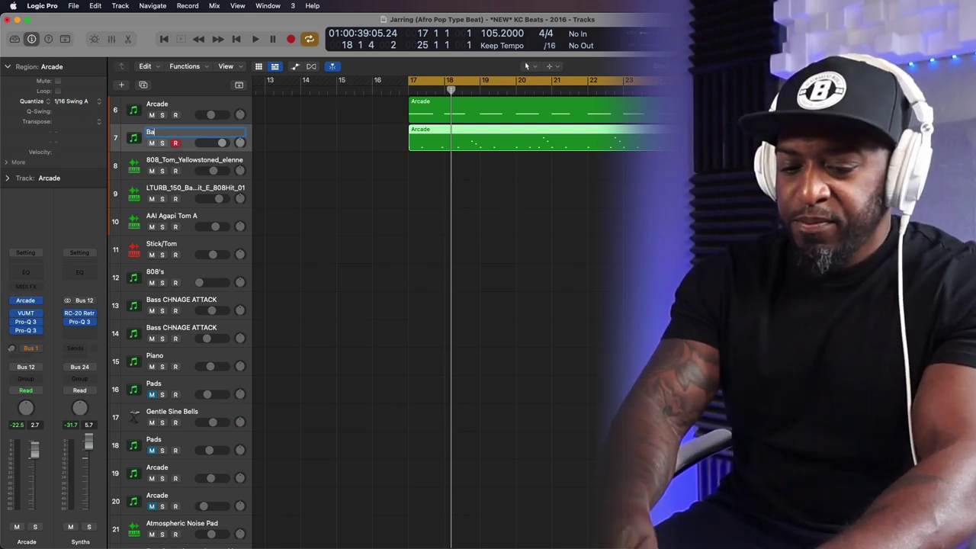
{"action": "key", "text": "space"}
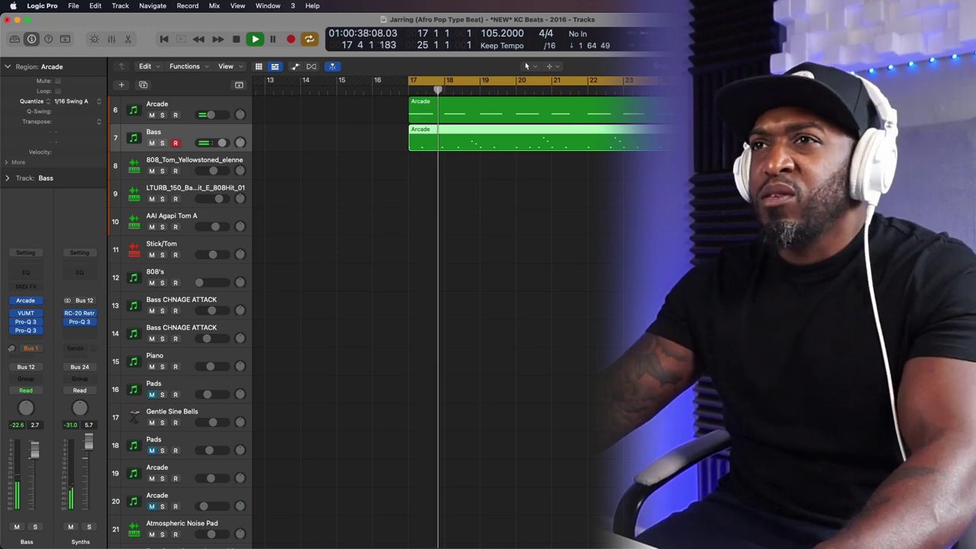
- Open the Bass track's region in the Piano Roll and play its opening notes from bar 17
{"action": "key", "text": "p"}
{"action": "key", "text": "space"}
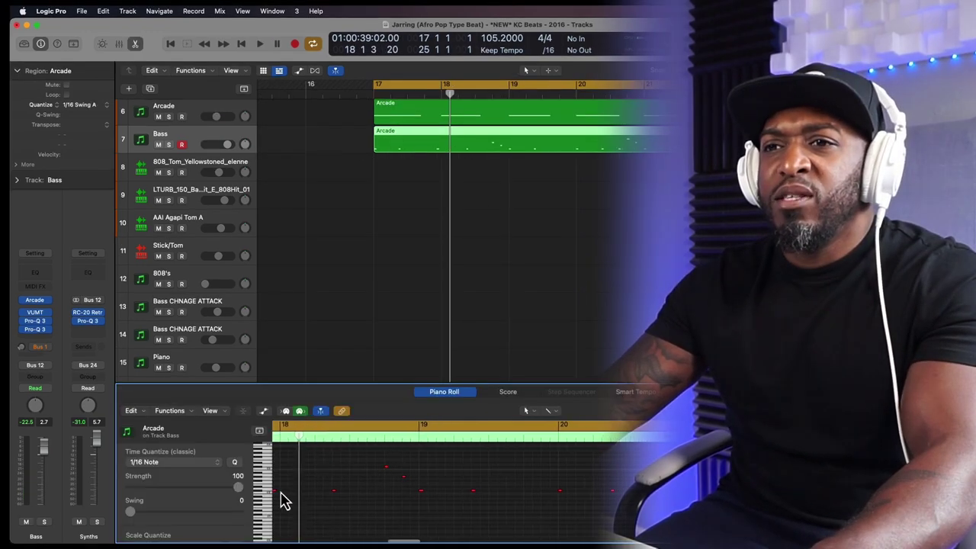
{"action": "scroll", "coordinate": [282, 500], "scroll_direction": "left", "scroll_amount": 2}
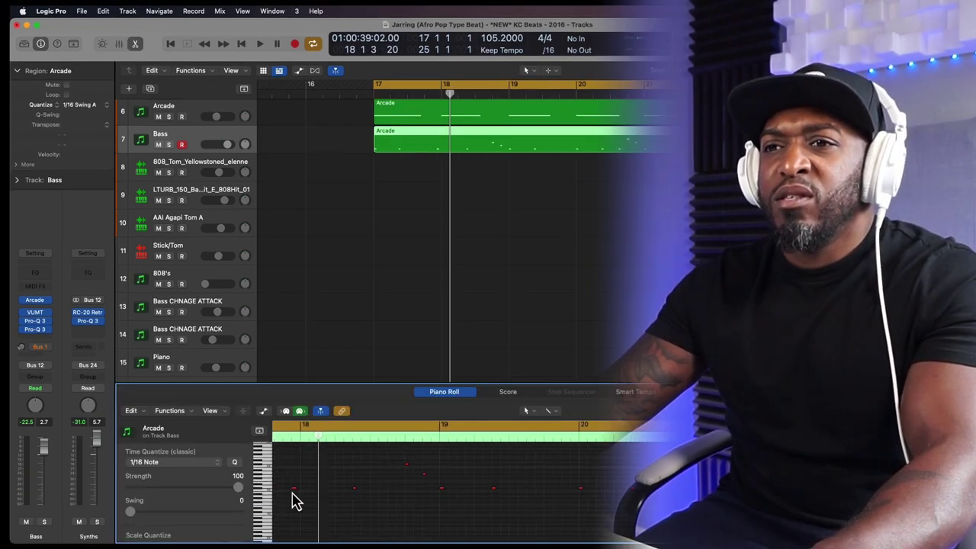
{"action": "key", "text": "space"}
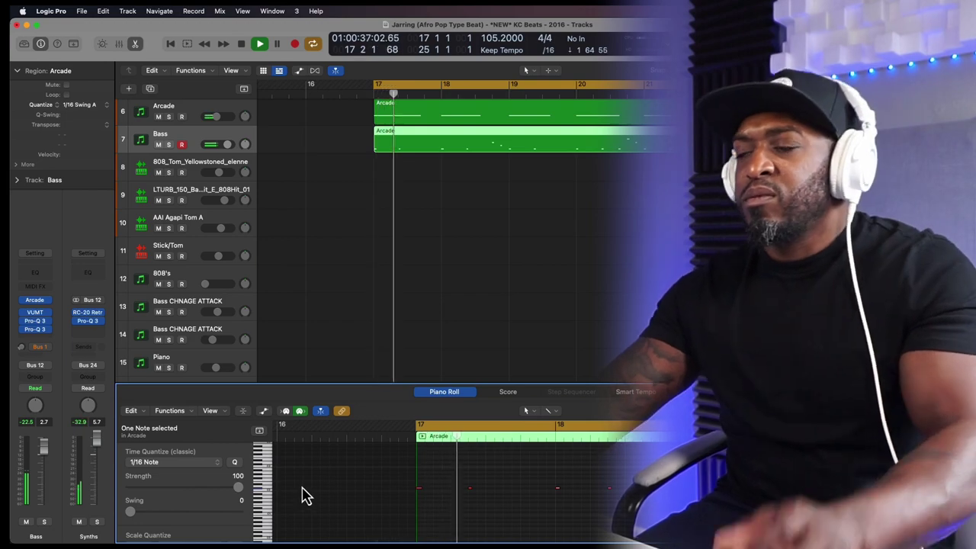